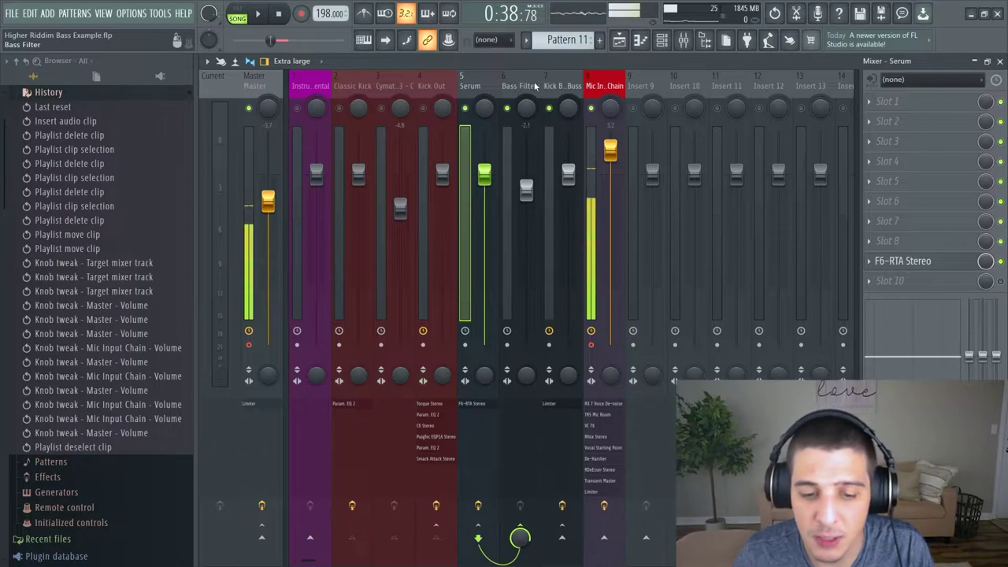
Step: Load Fruity Parametric EQ 2 into the Serum track's first effect slot and view the bass spectrum during playback
click(887, 100)
mouse_move(875, 117)
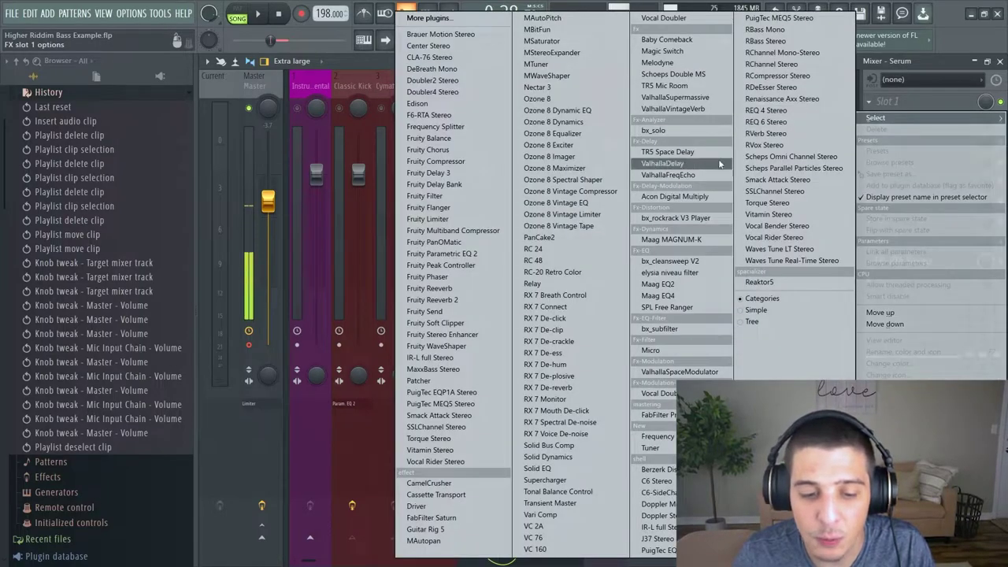
click(470, 255)
drag(517, 259, 653, 125)
key(space)
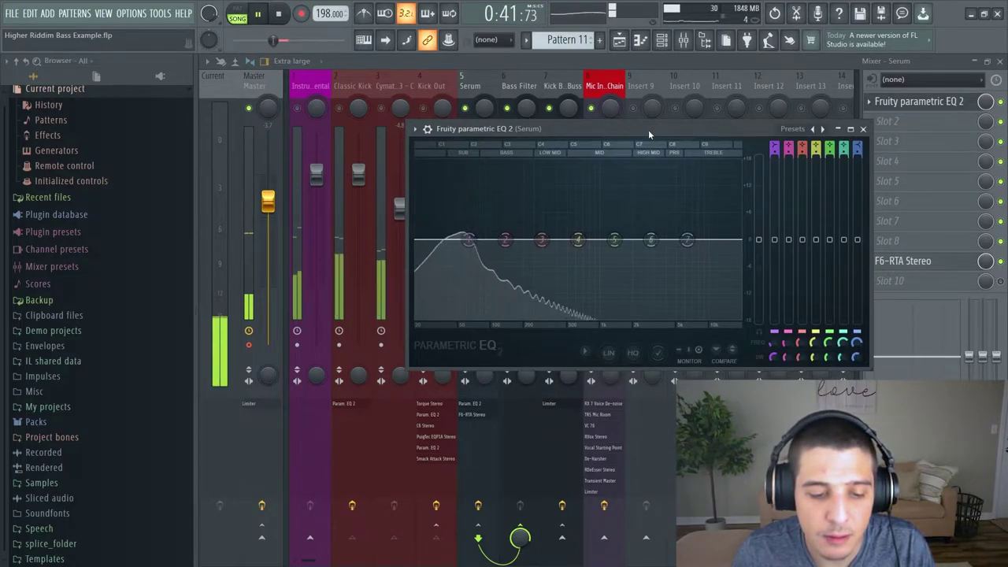
key(space)
drag(648, 130, 604, 142)
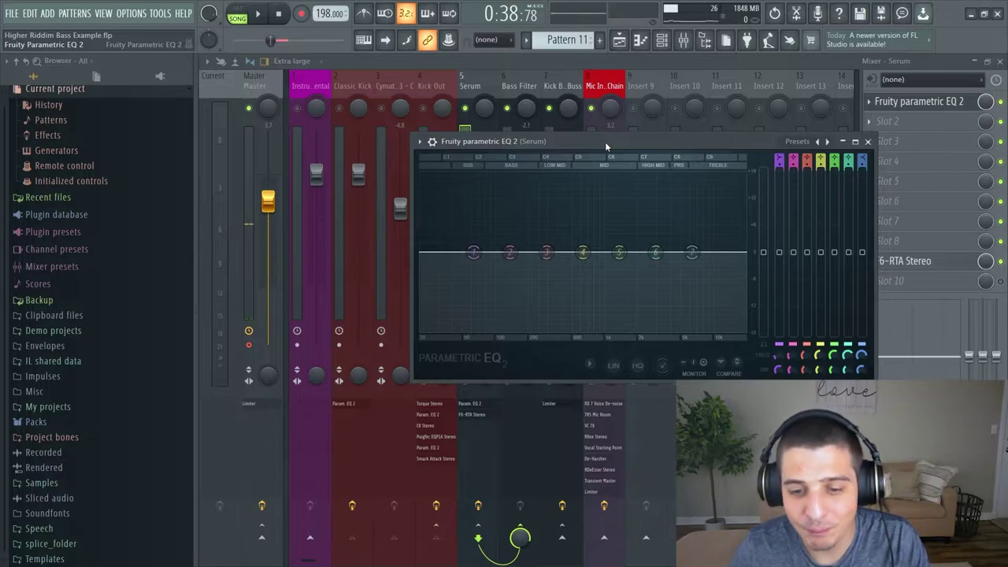
Step: Select all of Pattern 8's Serum bass notes in the piano roll
click(867, 141)
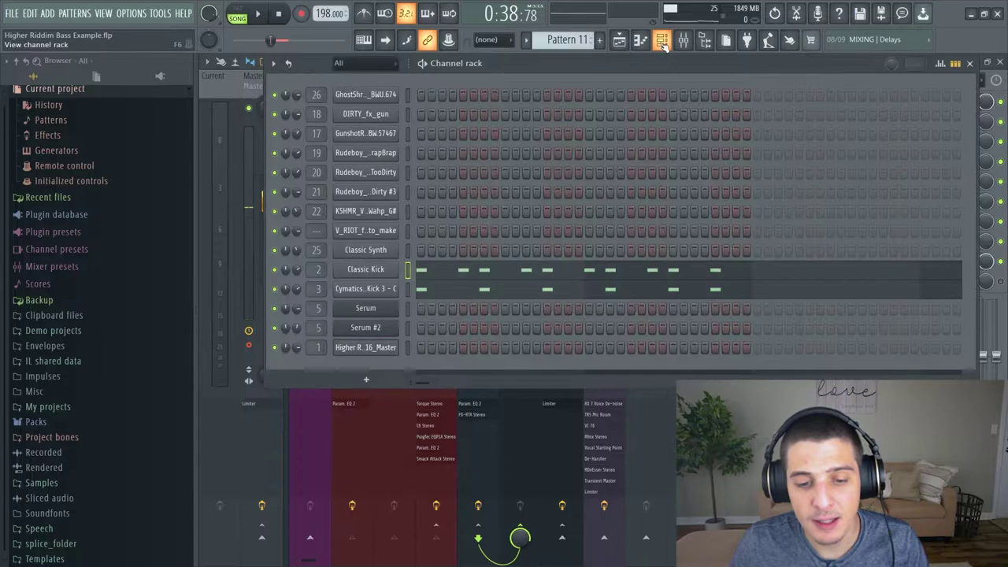
click(662, 40)
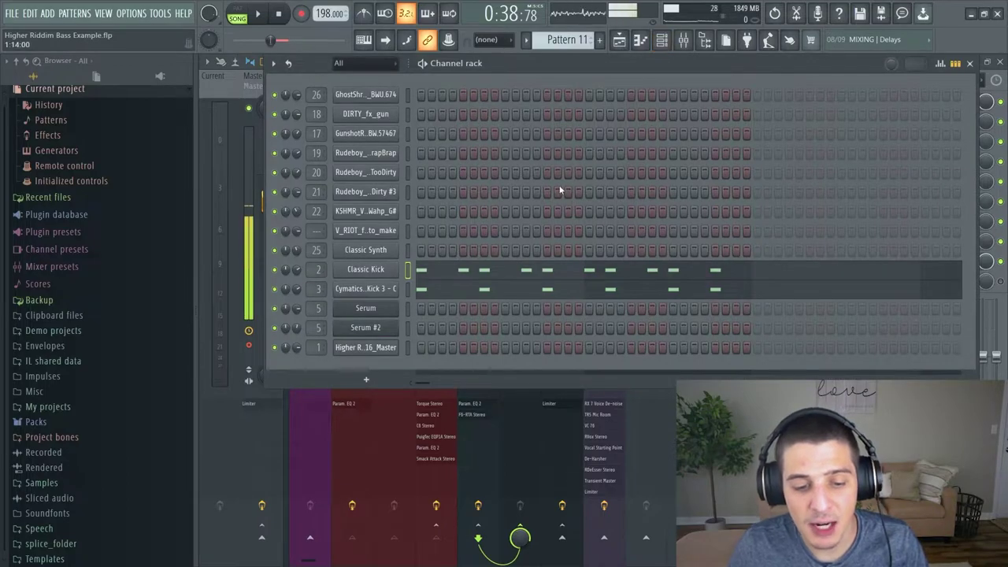
click(619, 39)
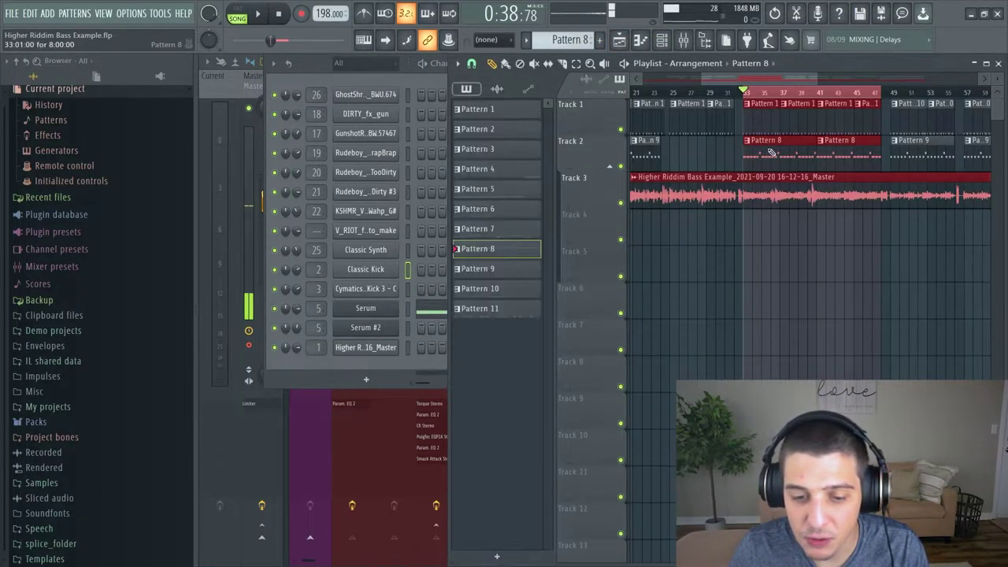
double_click(787, 144)
key(ctrl+a)
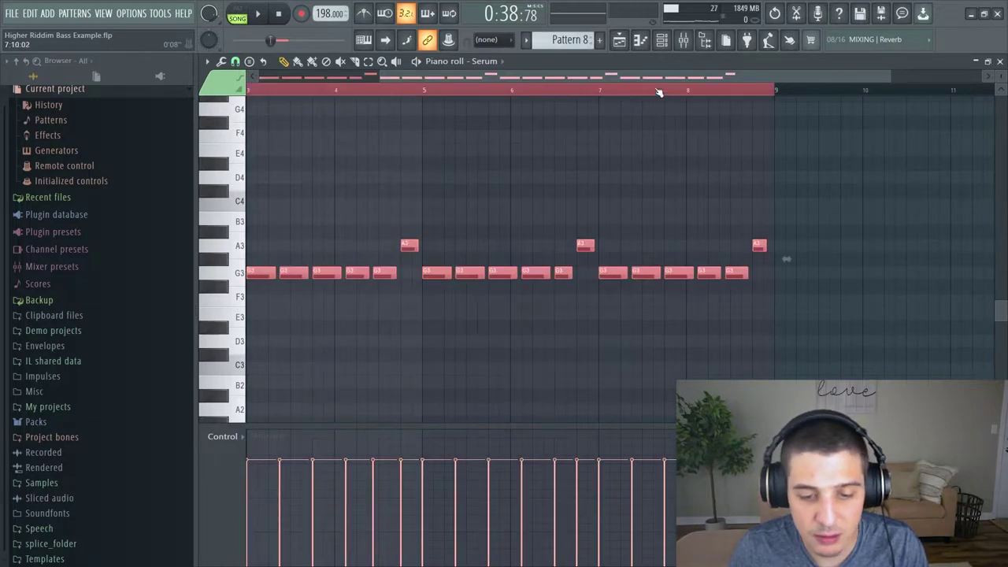
Step: Clone the Serum channel in the channel rack to create Serum #3
click(662, 39)
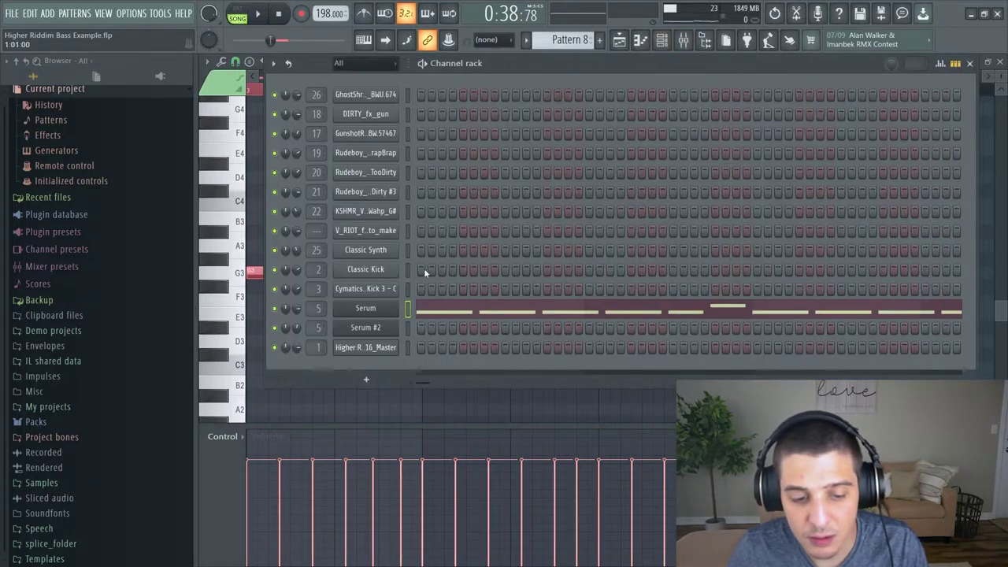
right_click(386, 309)
click(441, 414)
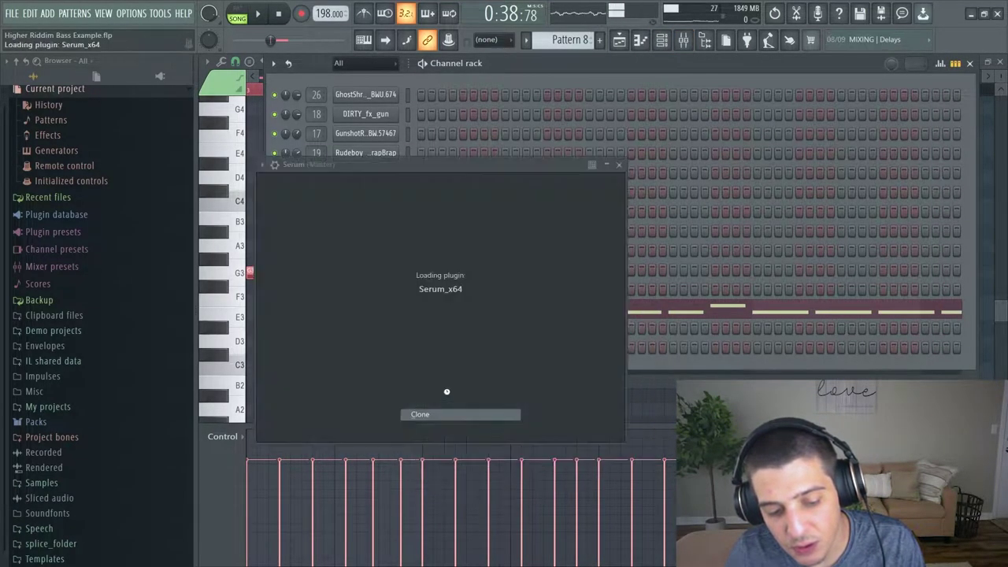
click(722, 166)
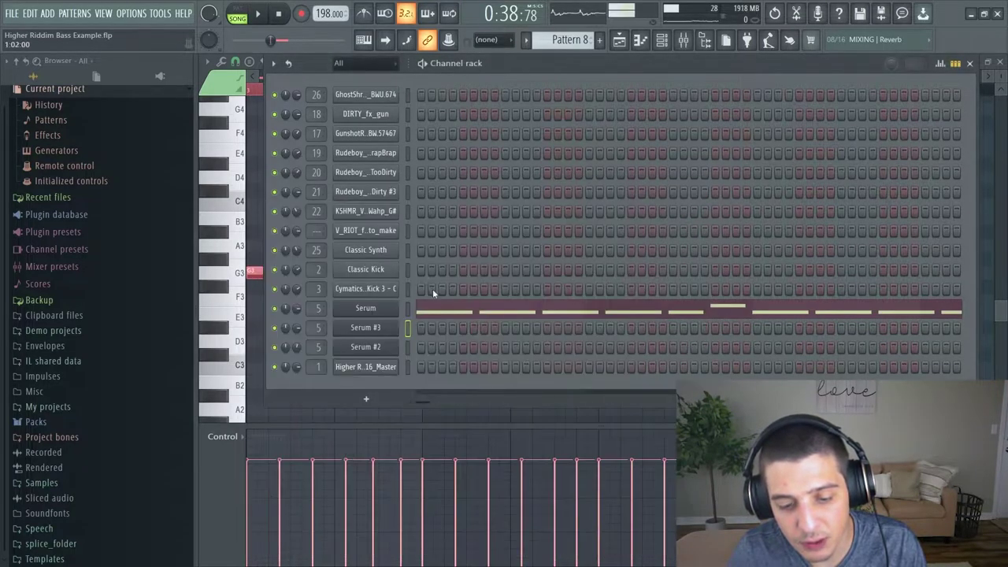
Step: Paste the bass notes into Serum #3's piano roll and raise them one octave to G4/A4
right_click(398, 321)
click(433, 327)
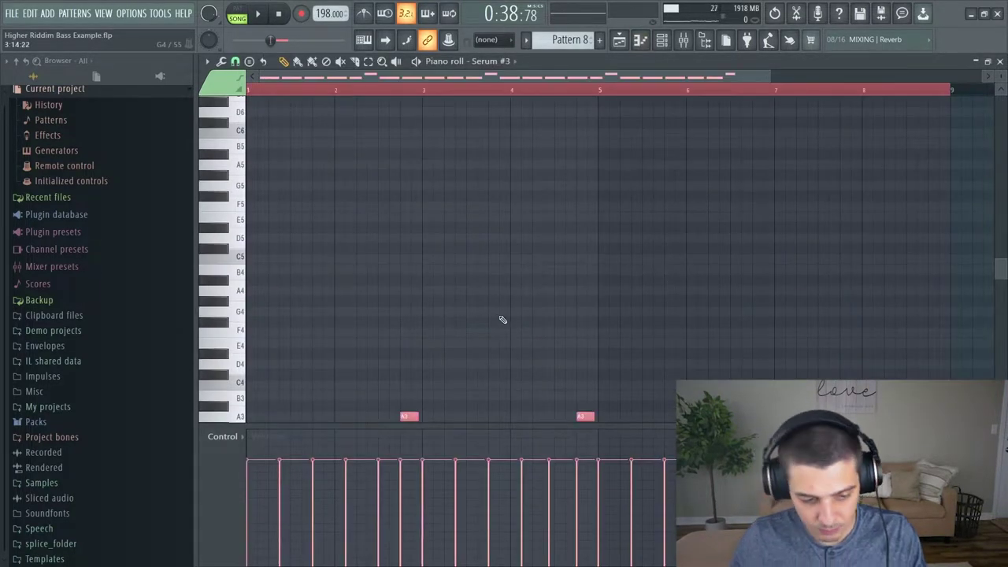
key(ctrl+v)
scroll(463, 321, down, 3)
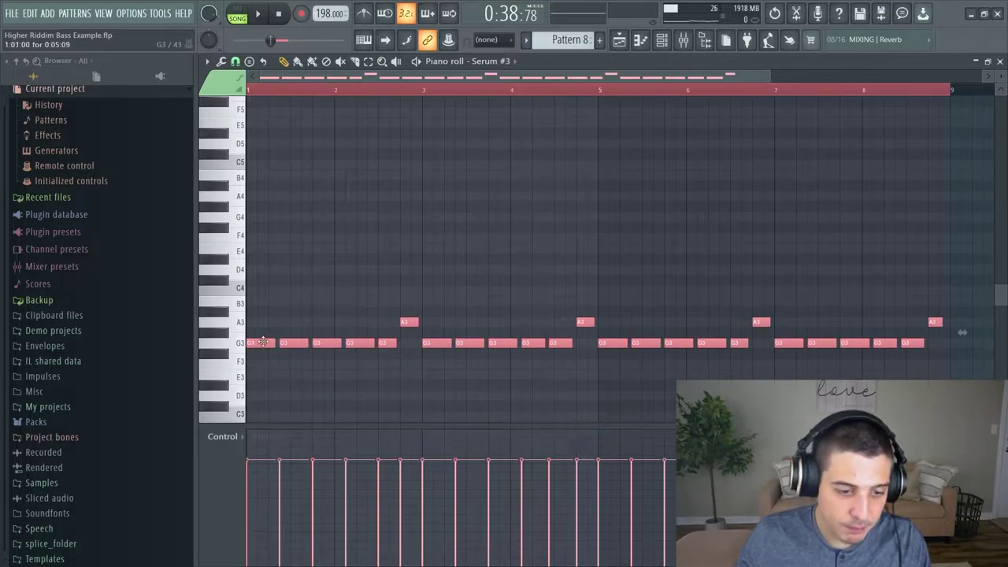
drag(261, 342, 245, 215)
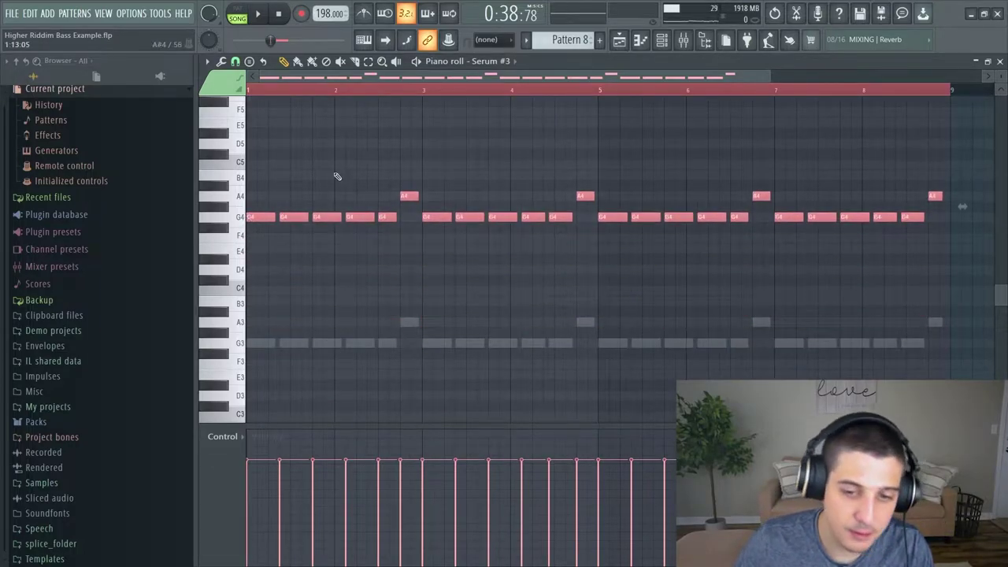
click(662, 39)
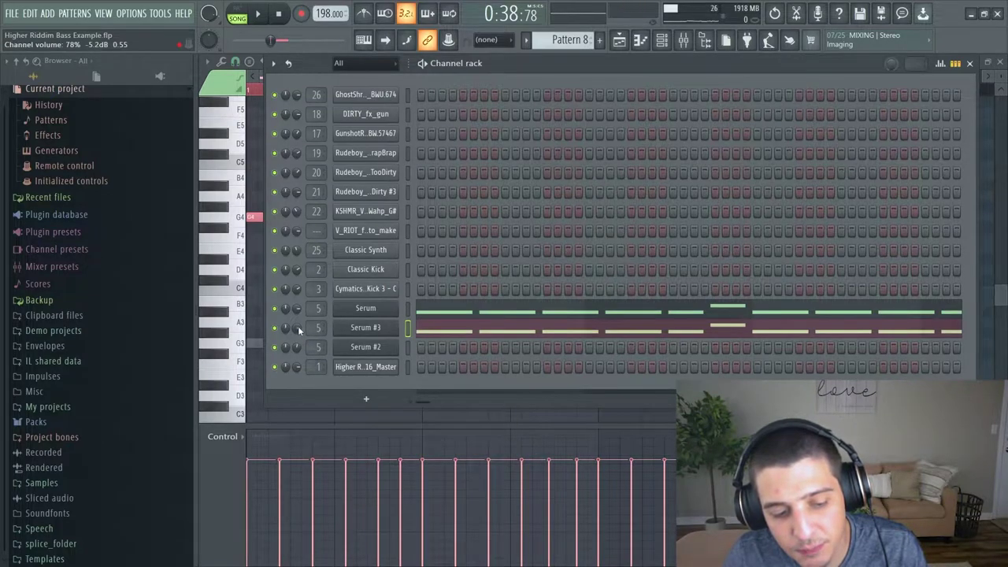
scroll(316, 328, up, 2)
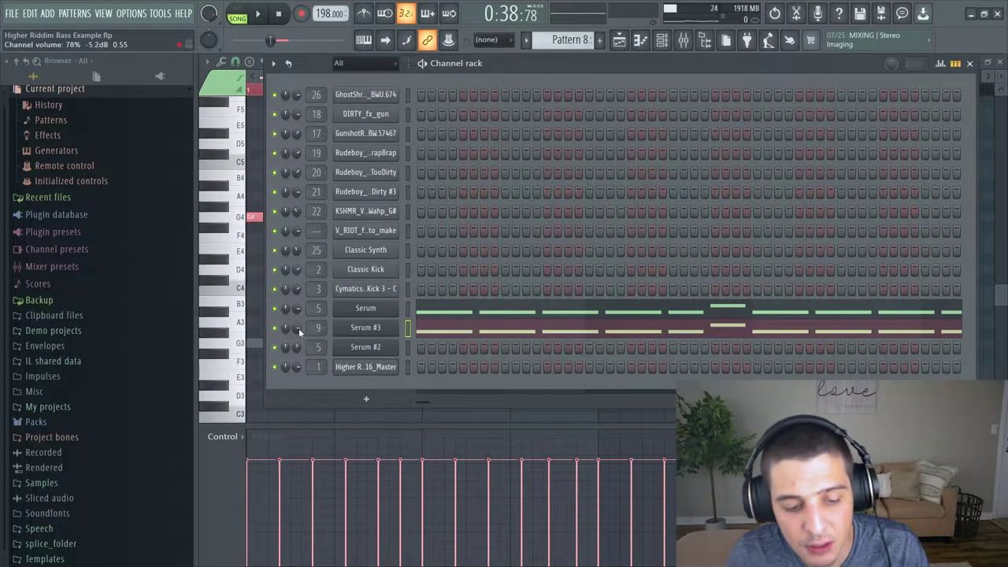
Step: Show the mixer and compare the Serum track with the new Bass octave up track at insert 6
click(682, 39)
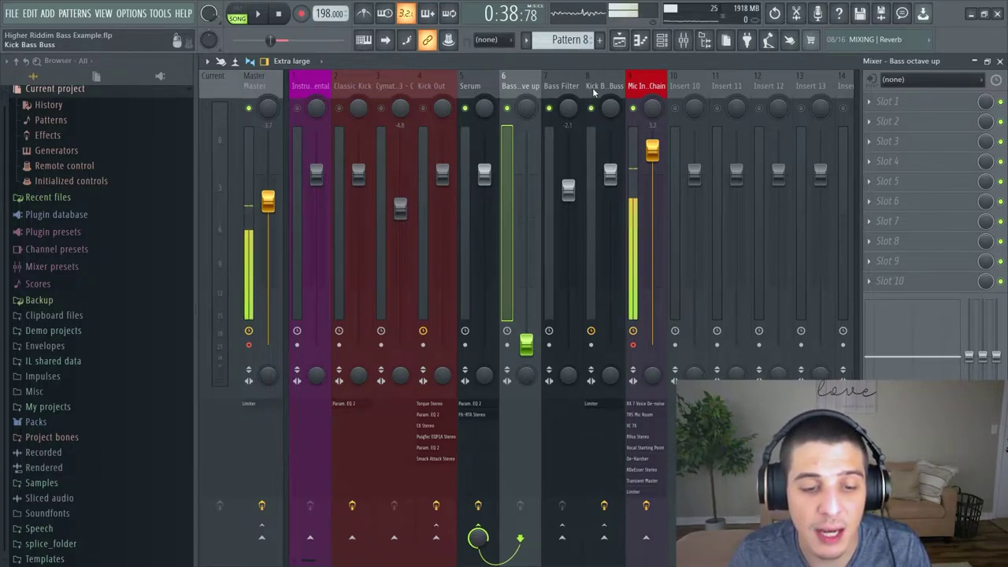
click(484, 85)
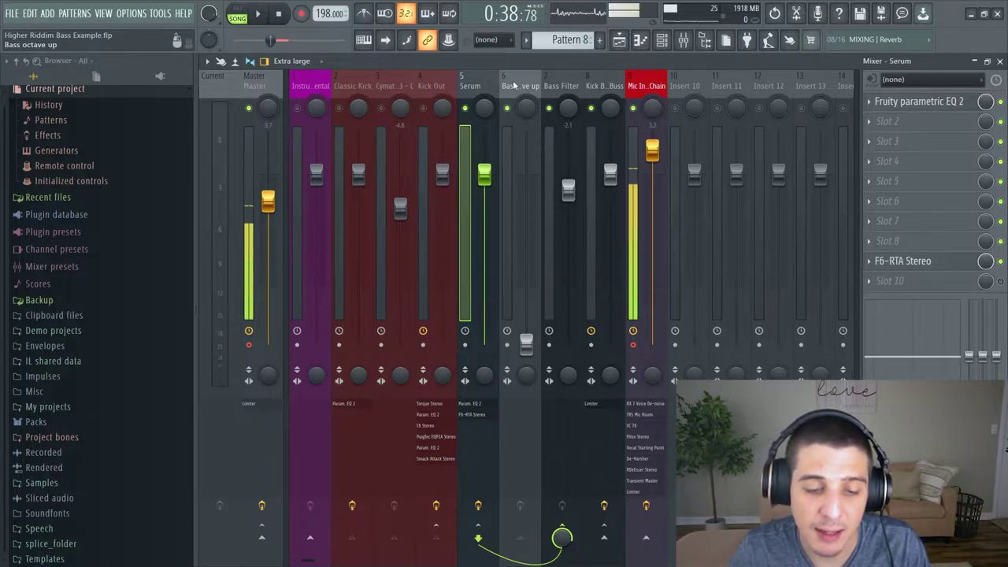
click(519, 84)
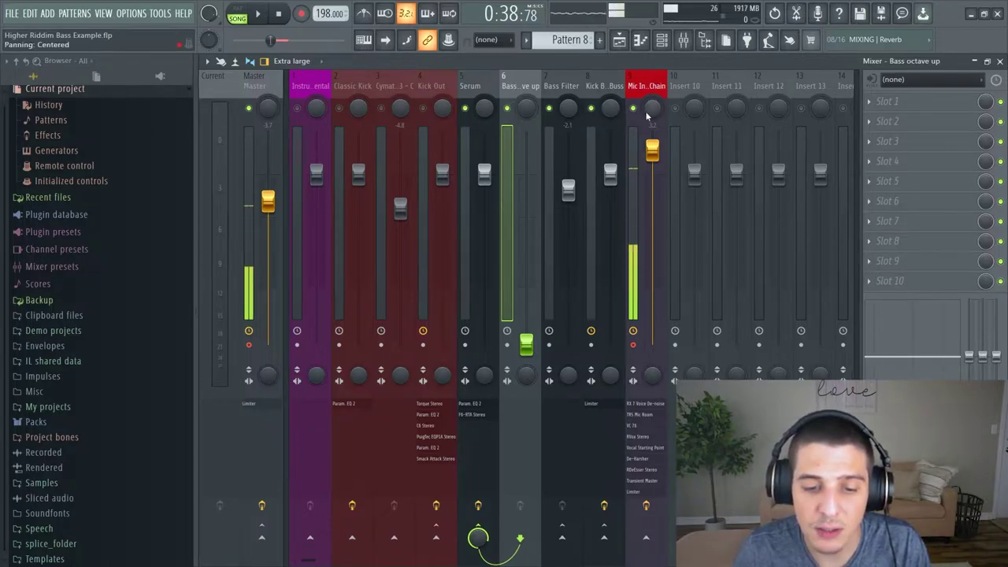
click(499, 81)
click(505, 83)
click(499, 78)
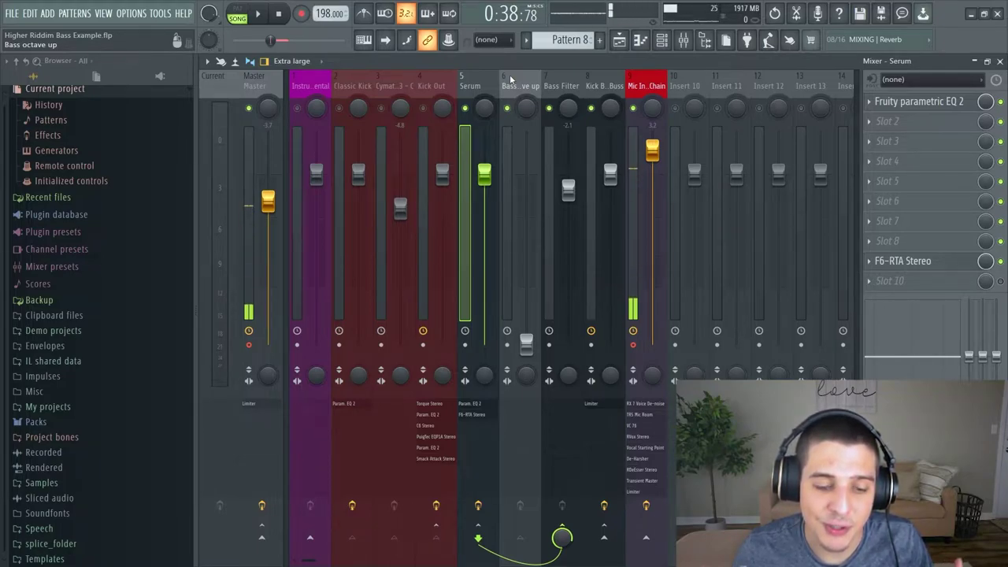
click(518, 82)
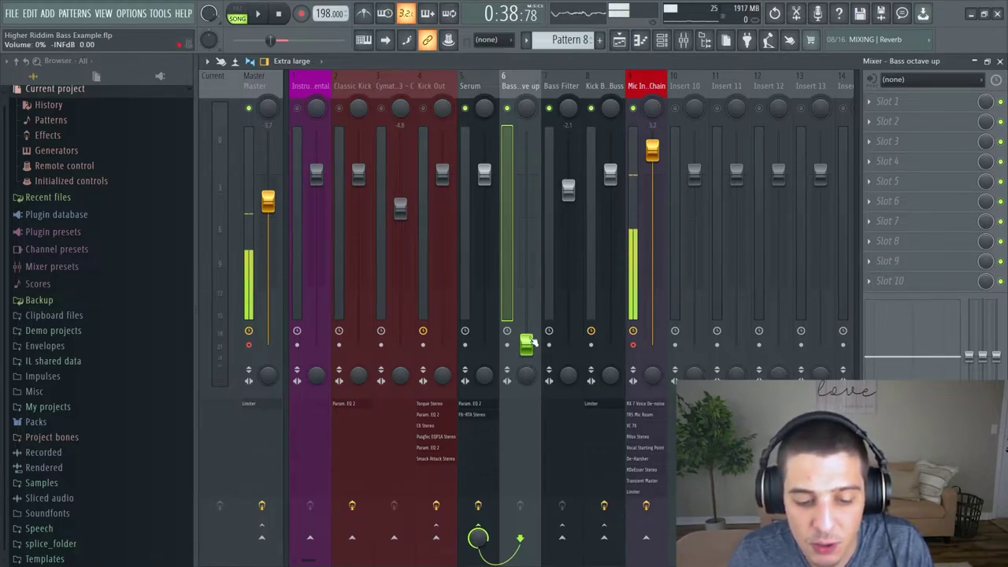
Step: Raise the Bass octave up fader from silence to about 83% (-4 dB) while the song plays
key(space)
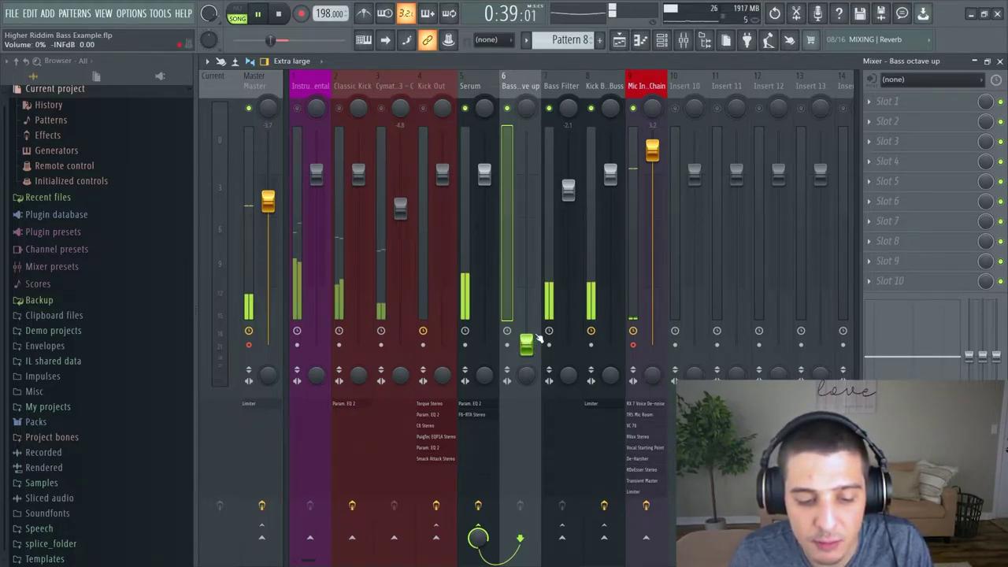
drag(526, 342, 526, 204)
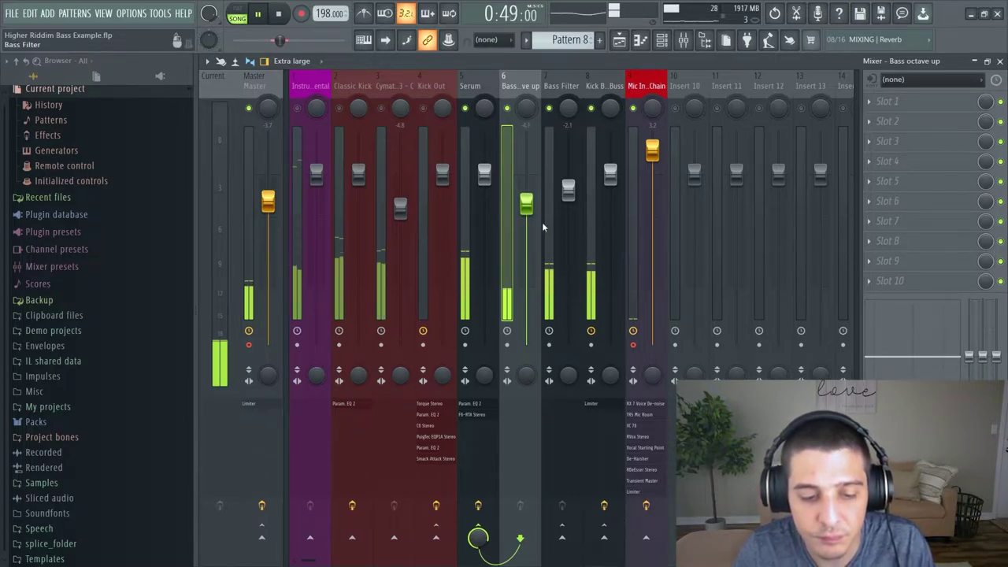
key(space)
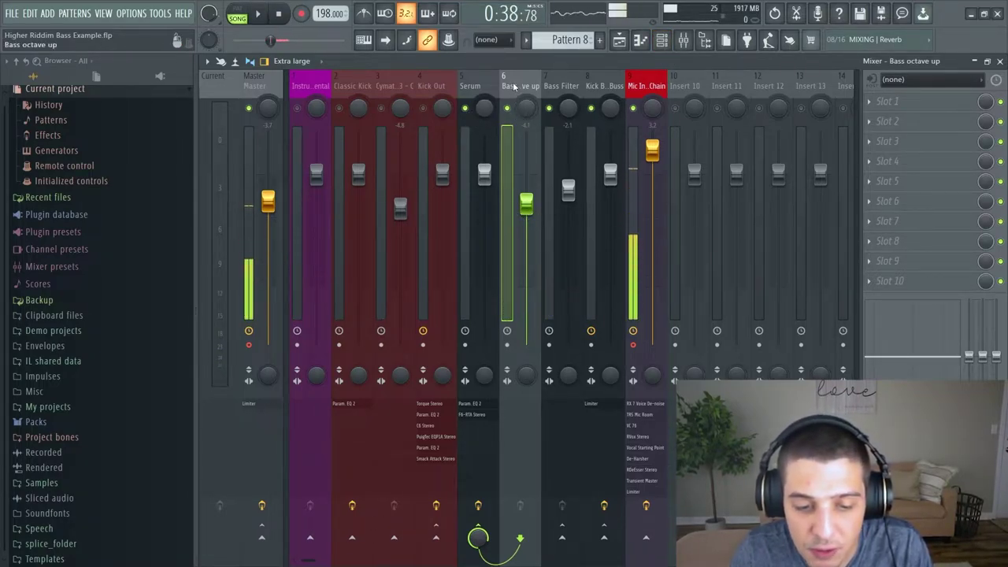
click(473, 119)
click(936, 106)
key(space)
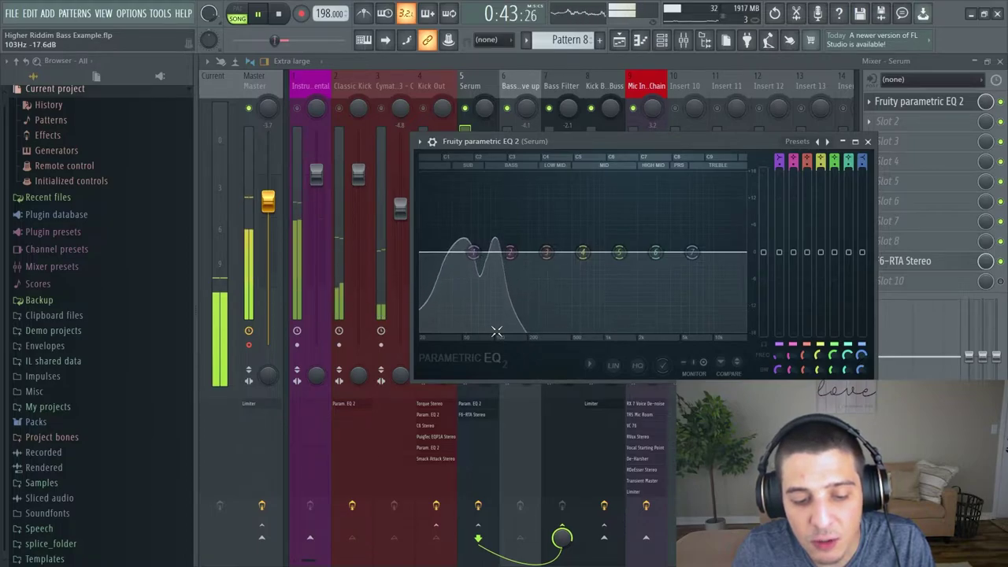
key(space)
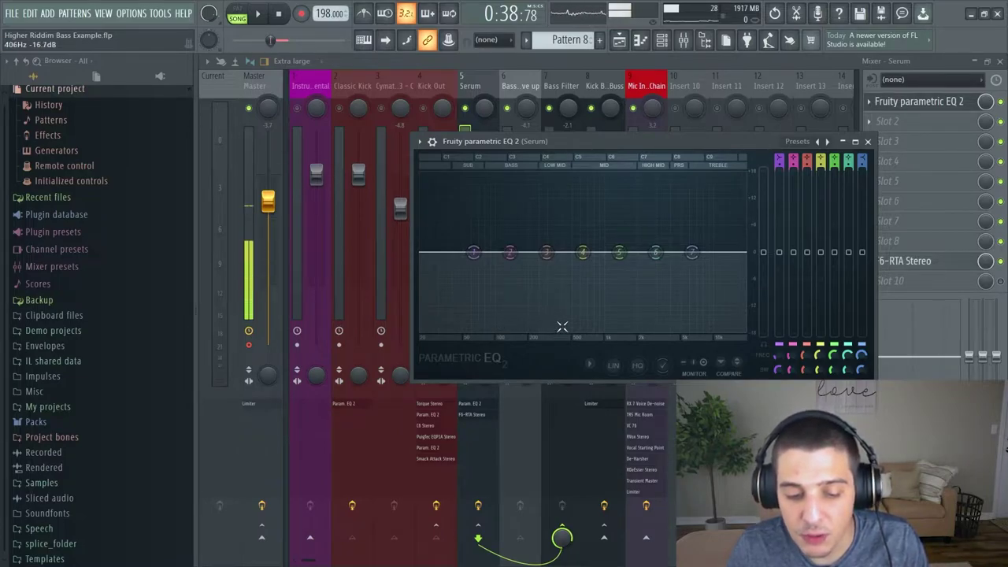
drag(582, 143, 558, 142)
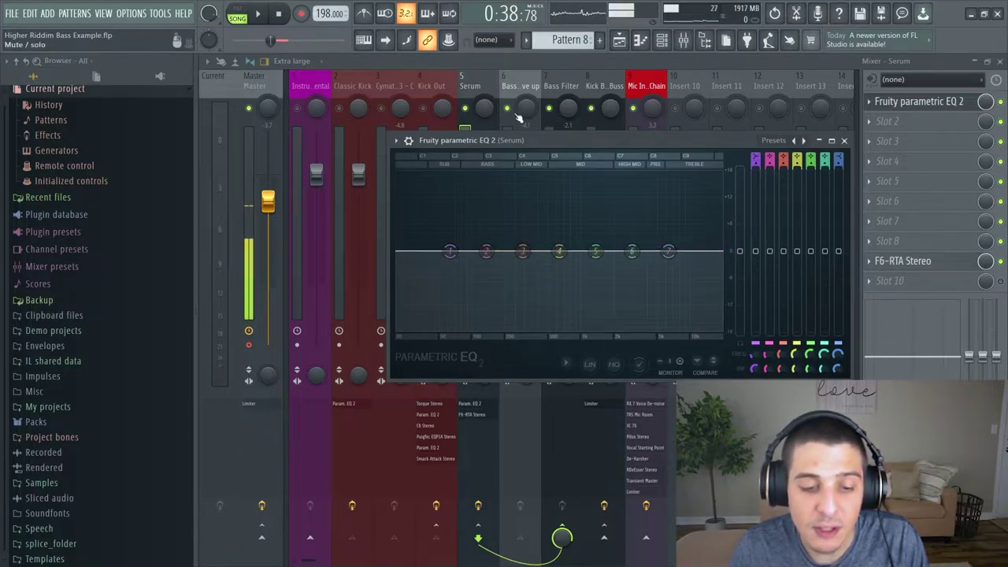
drag(730, 139, 723, 141)
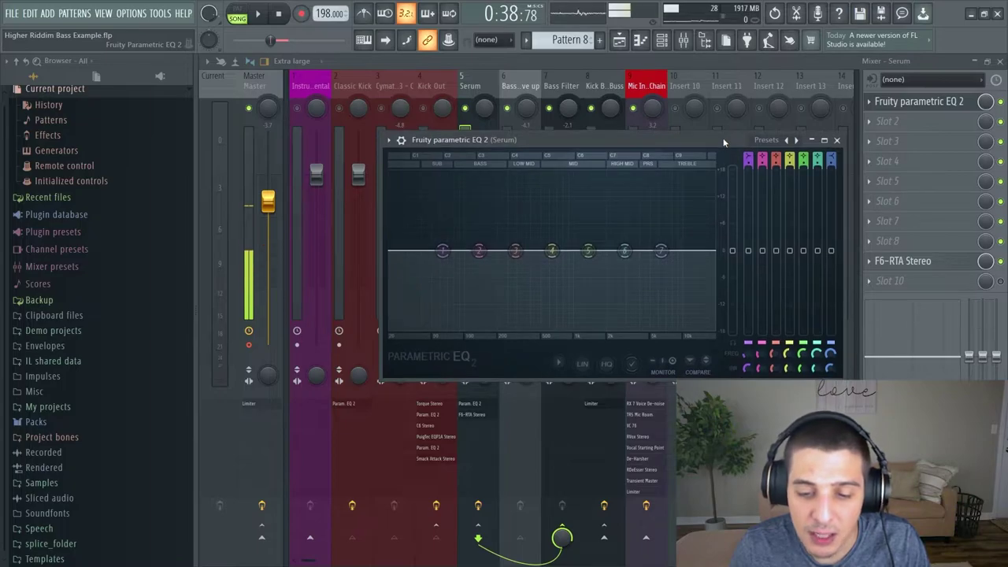
Step: Pull the Bass octave up fader down to around -31 dB while listening to playback
click(840, 141)
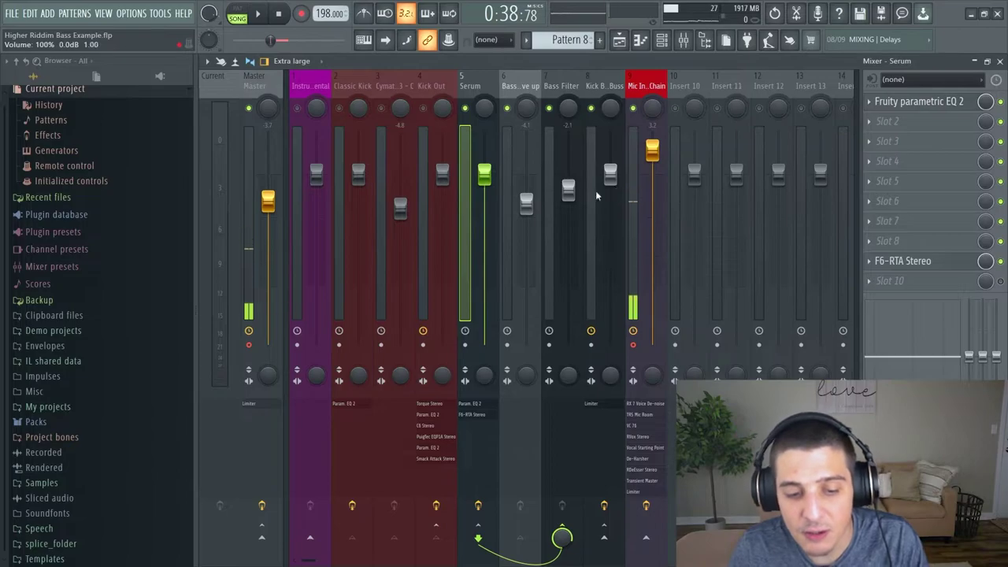
click(526, 197)
key(space)
drag(526, 196, 528, 176)
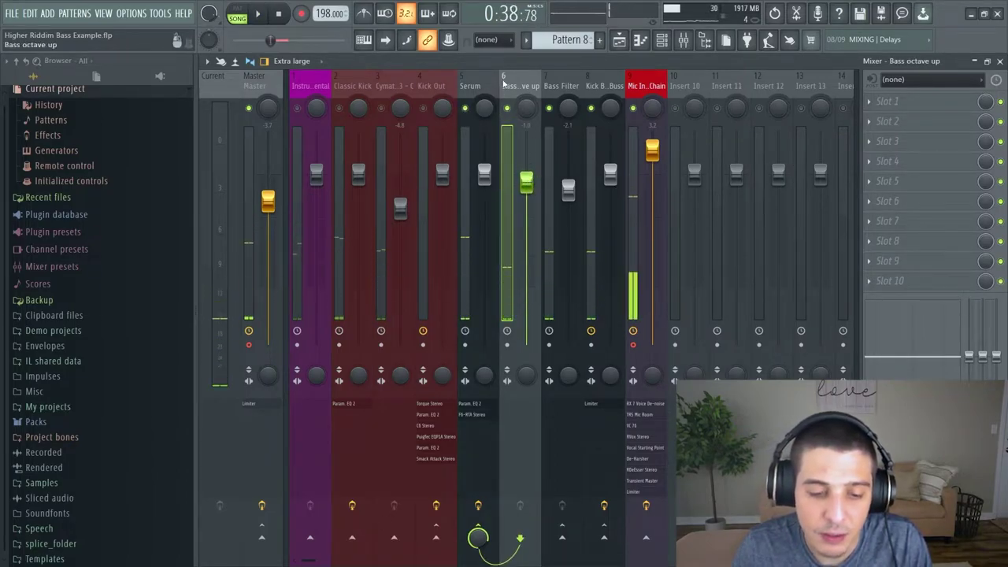
drag(528, 176, 528, 211)
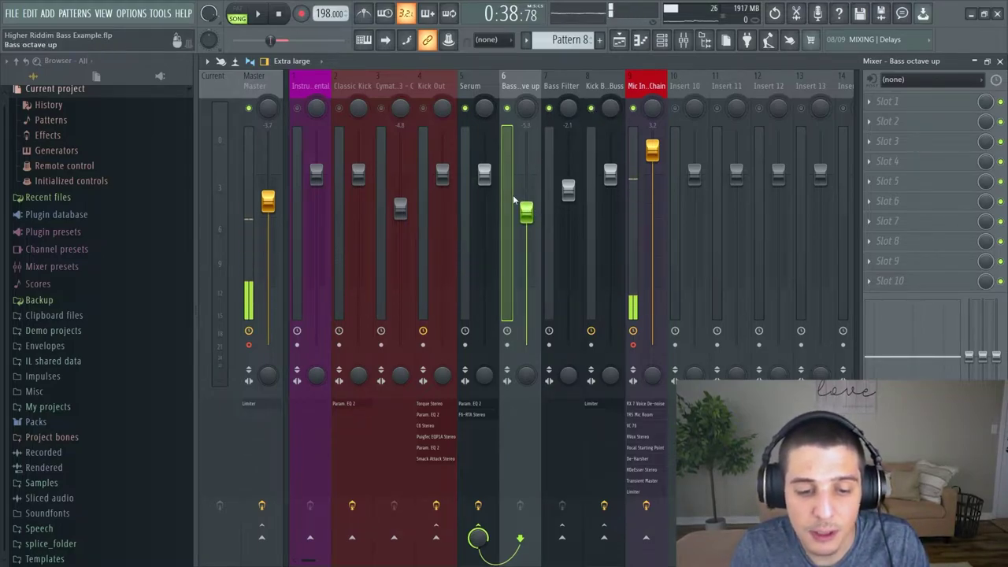
drag(526, 207, 526, 344)
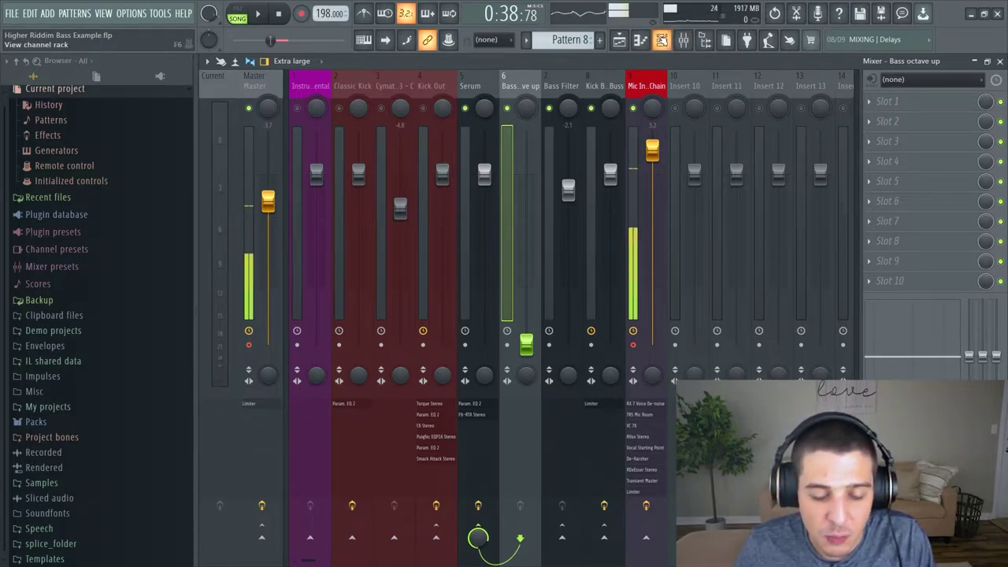
Step: Show the Serum mixer channel and list plugins for its empty second effect slot
click(662, 40)
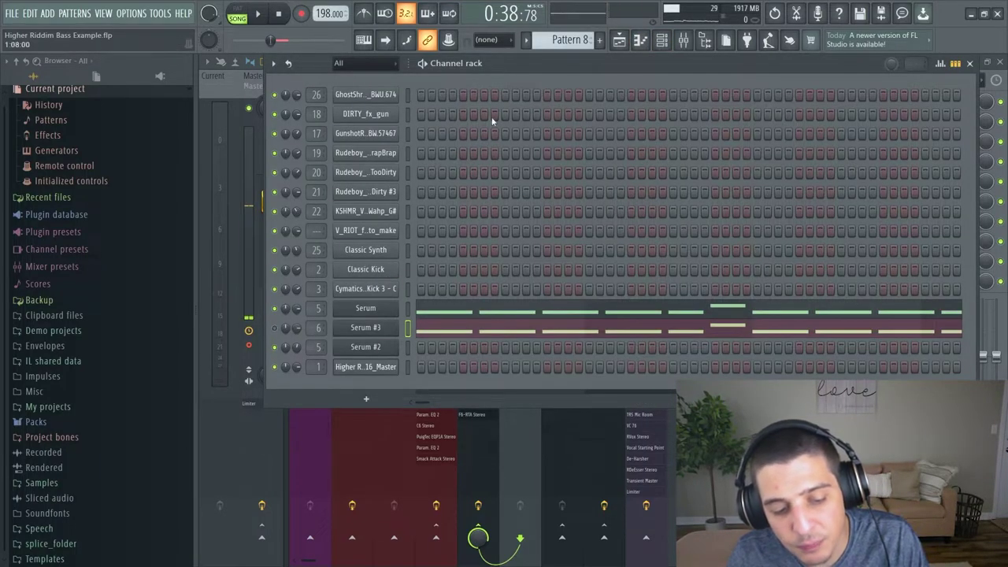
click(661, 39)
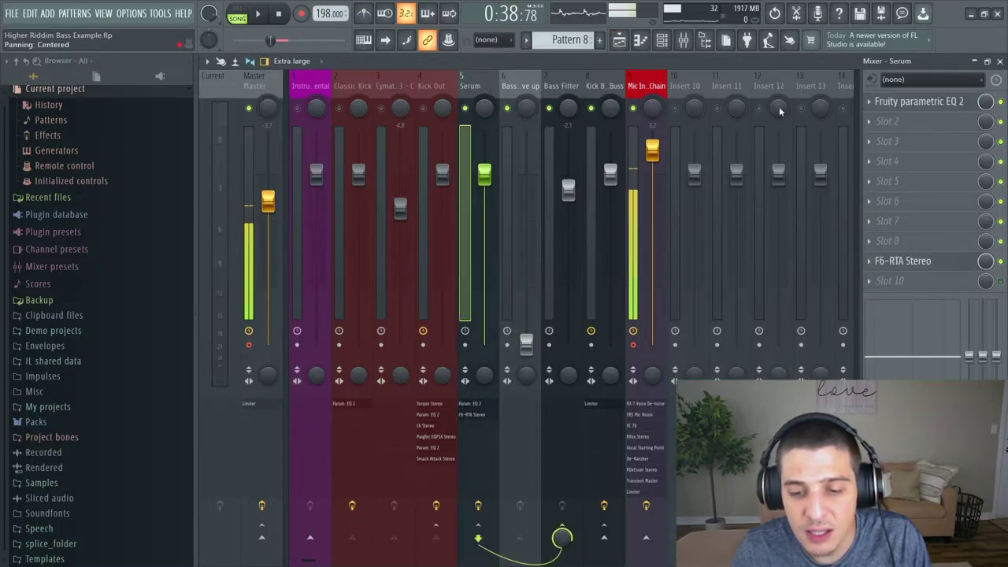
click(872, 123)
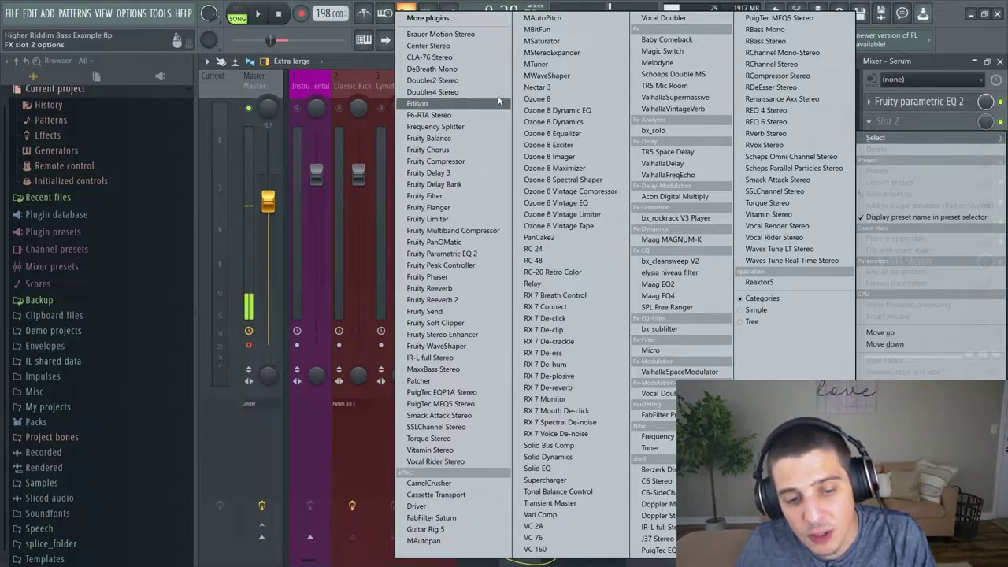
Step: Load RBass Mono into the Serum track's second slot with intensity lowered to about -17 dB
click(779, 29)
drag(542, 269, 531, 298)
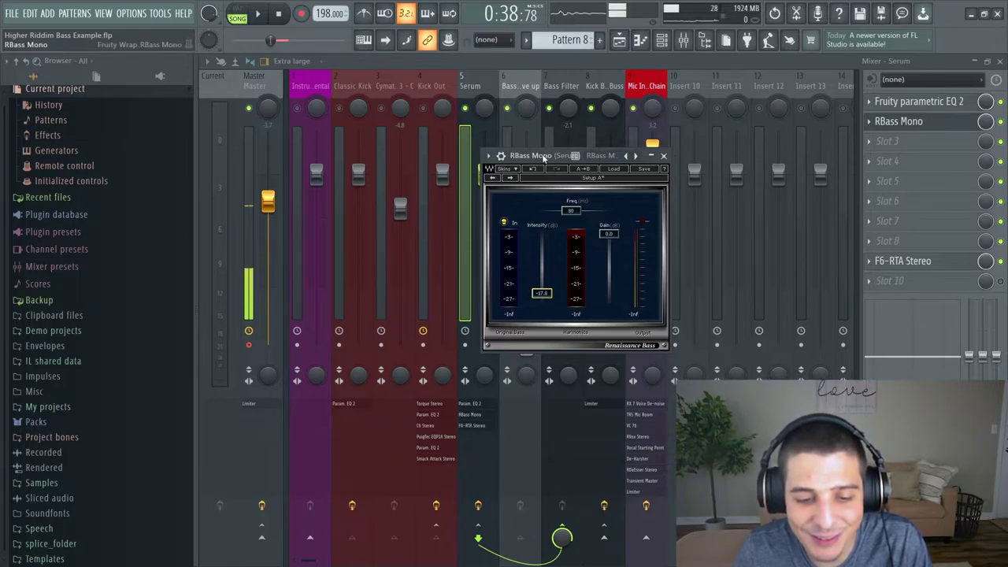
key(space)
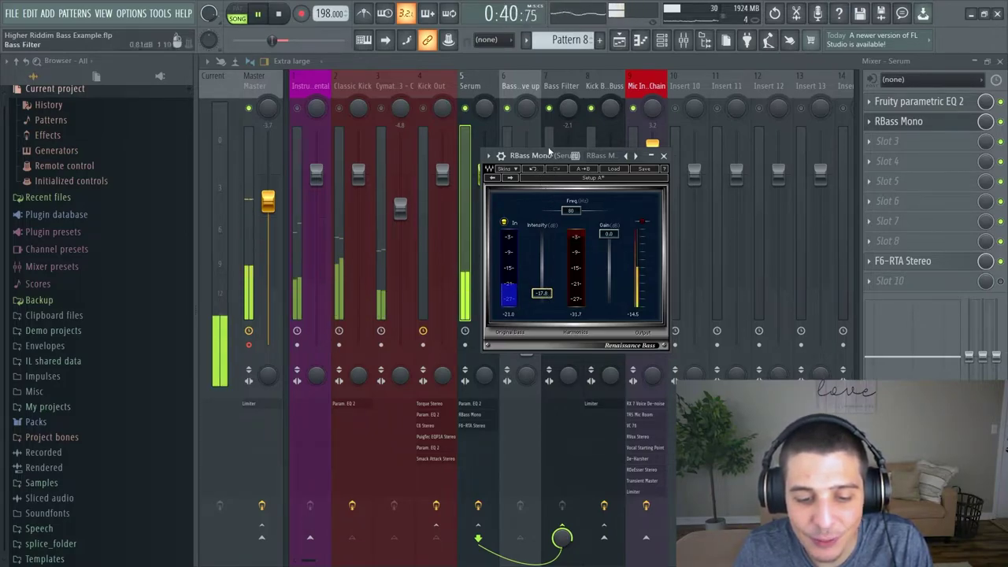
Step: Move RBass Mono above Fruity Parametric EQ 2 and view the spectrum during playback
click(870, 122)
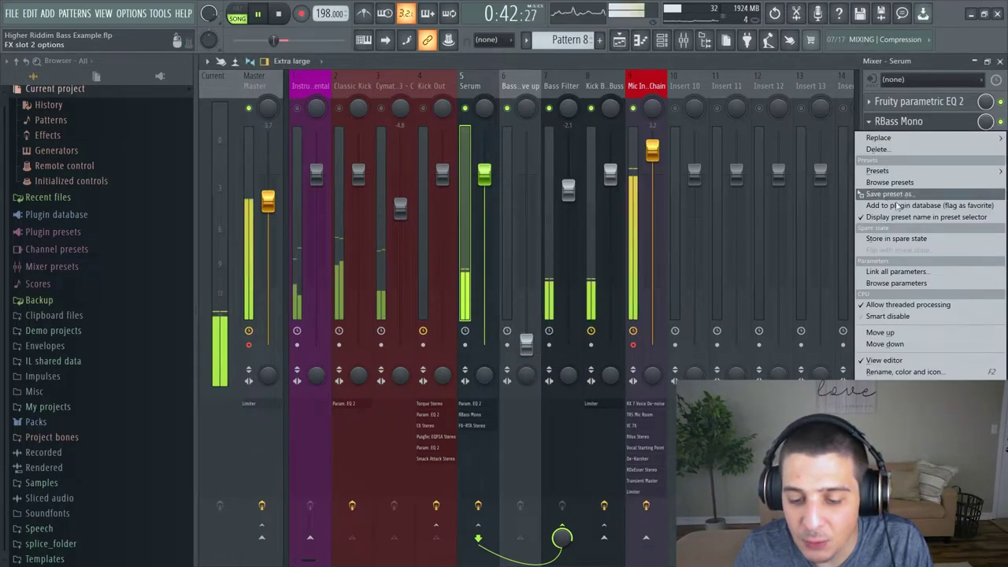
click(881, 333)
key(space)
click(870, 122)
click(913, 122)
key(space)
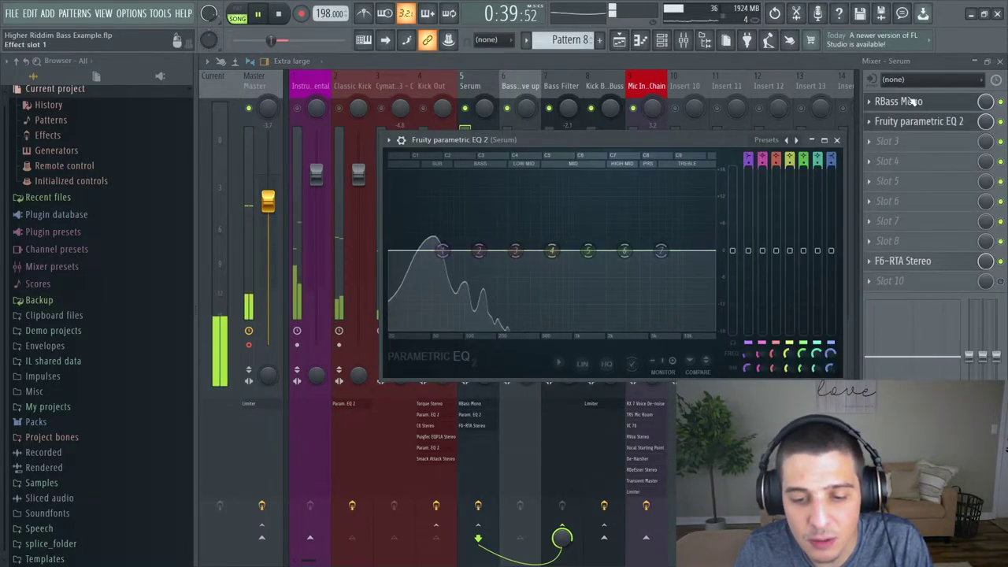
Step: Watch the Serum bass spectrum in Fruity Parametric EQ 2 during playback
click(951, 121)
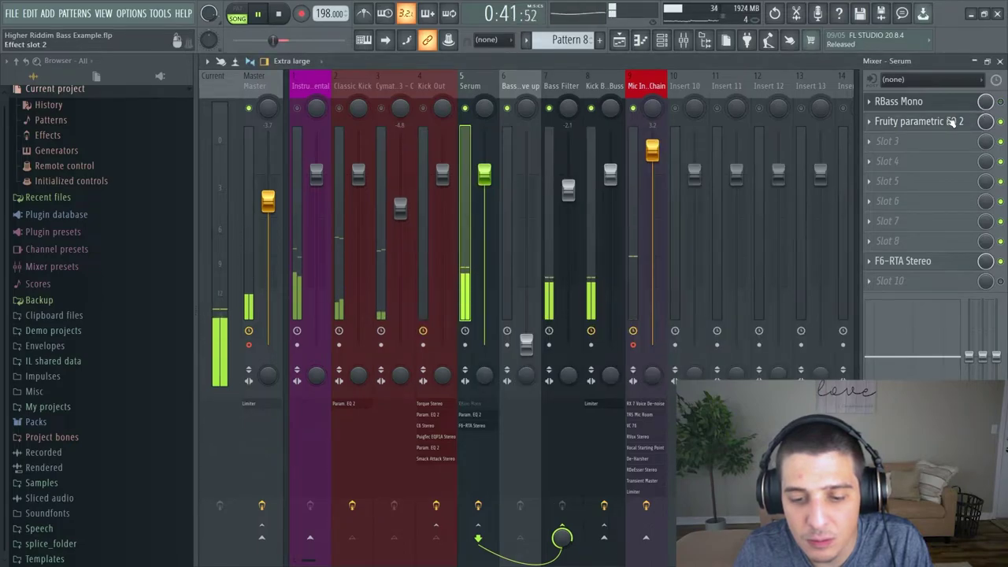
click(951, 121)
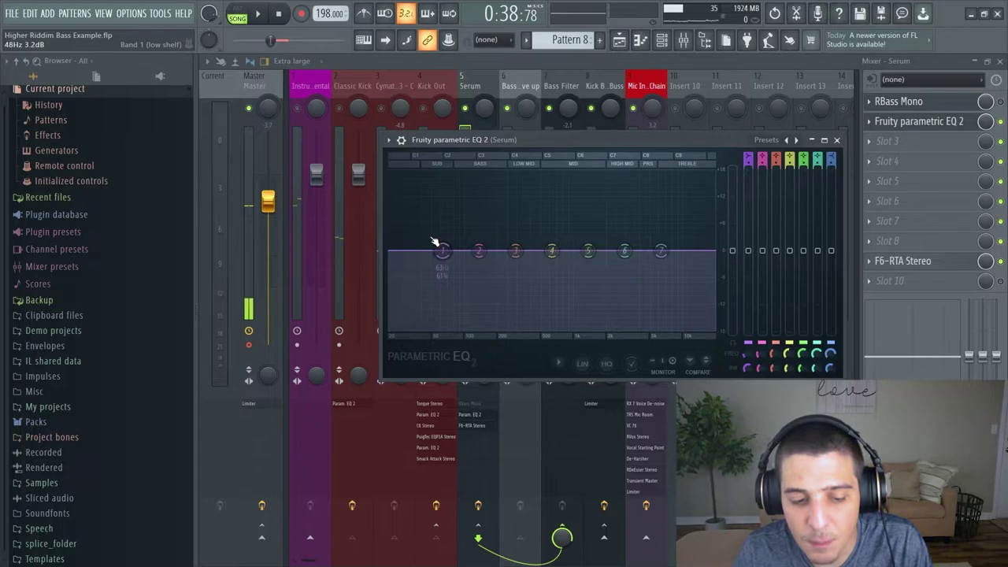
click(953, 122)
click(953, 121)
key(space)
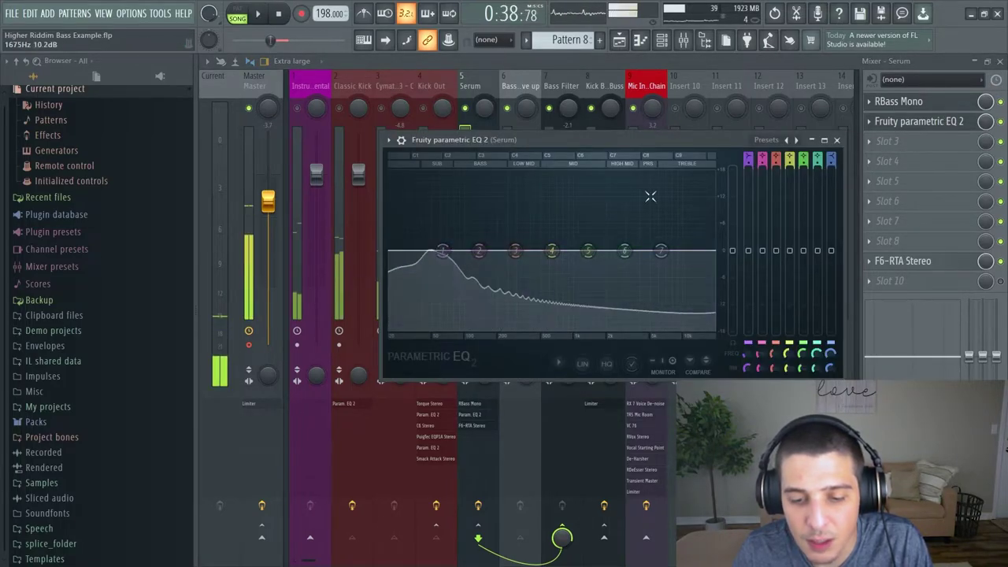
click(836, 139)
Step: Raise RBass Mono's intensity to 7.9 dB and audition the added harmonics
click(918, 102)
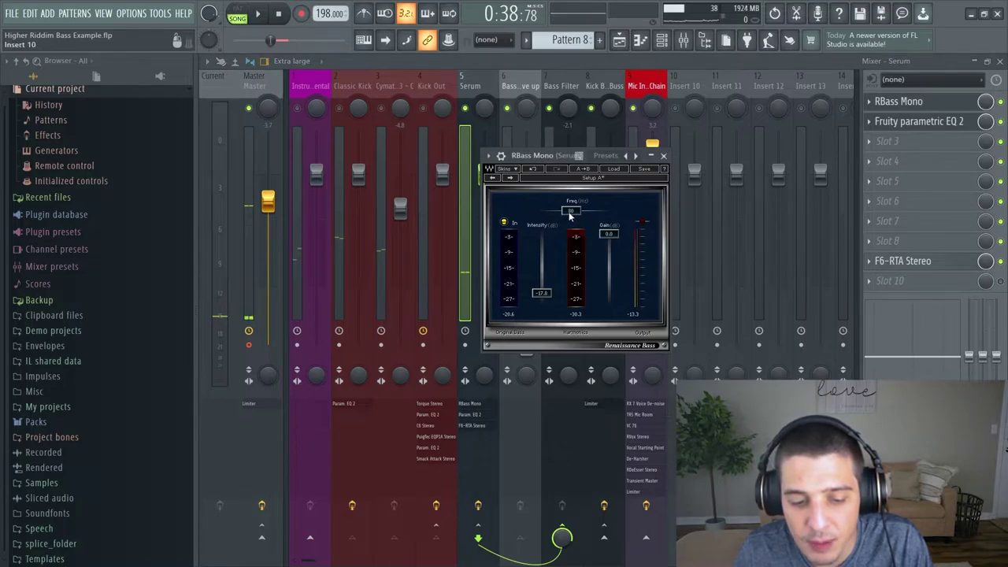
drag(541, 293, 541, 256)
key(space)
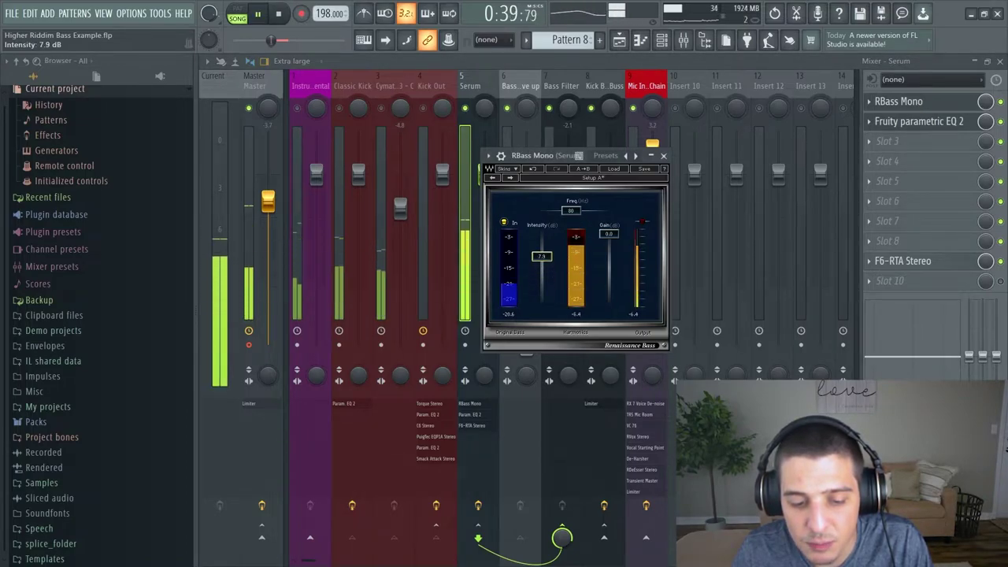
key(space)
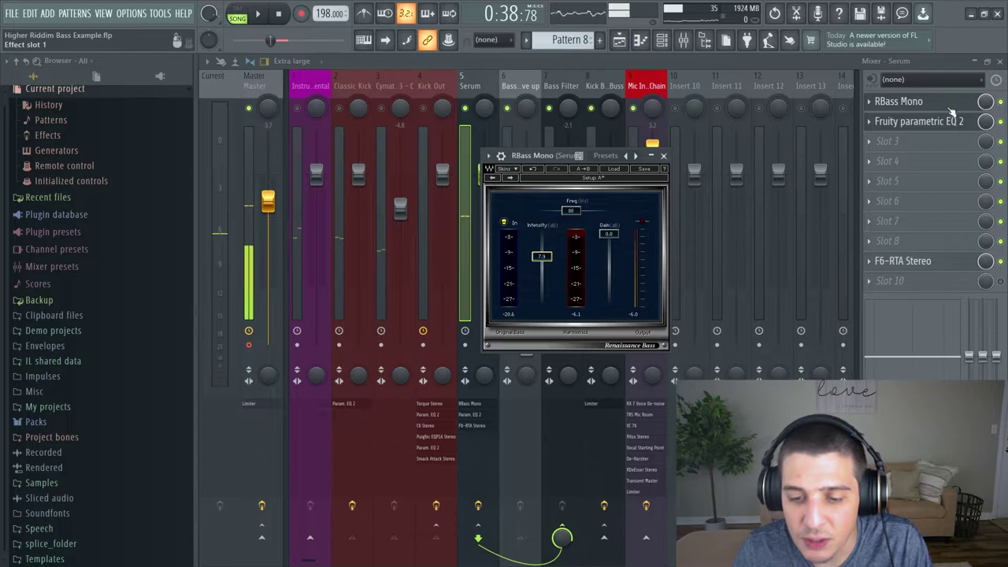
Step: Compare the resulting bass spectrum in Fruity Parametric EQ 2 during playback
click(950, 106)
click(949, 106)
click(948, 109)
click(941, 126)
key(space)
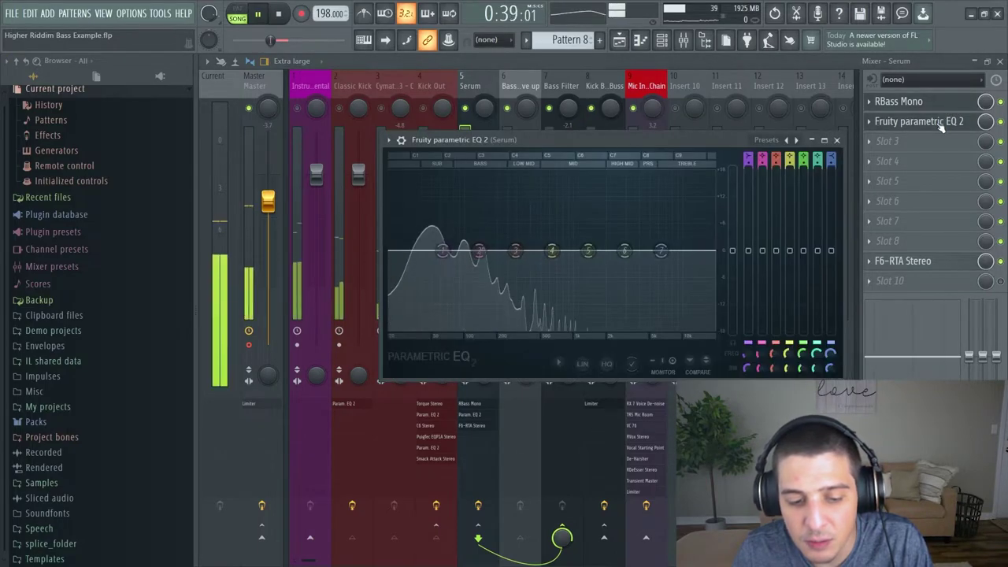
key(space)
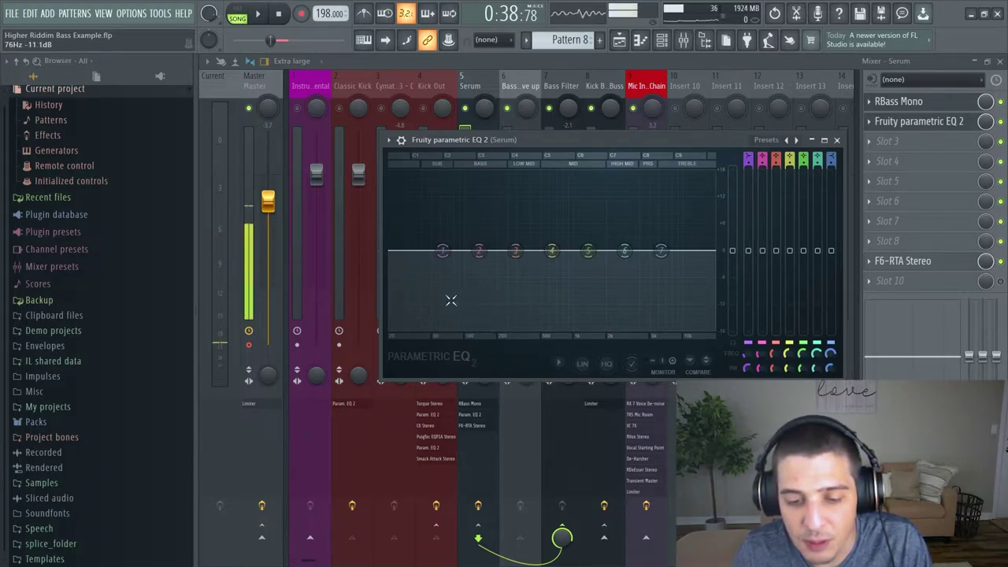
Step: Raise RBass Mono's frequency from 80 Hz to about 122 Hz
click(953, 103)
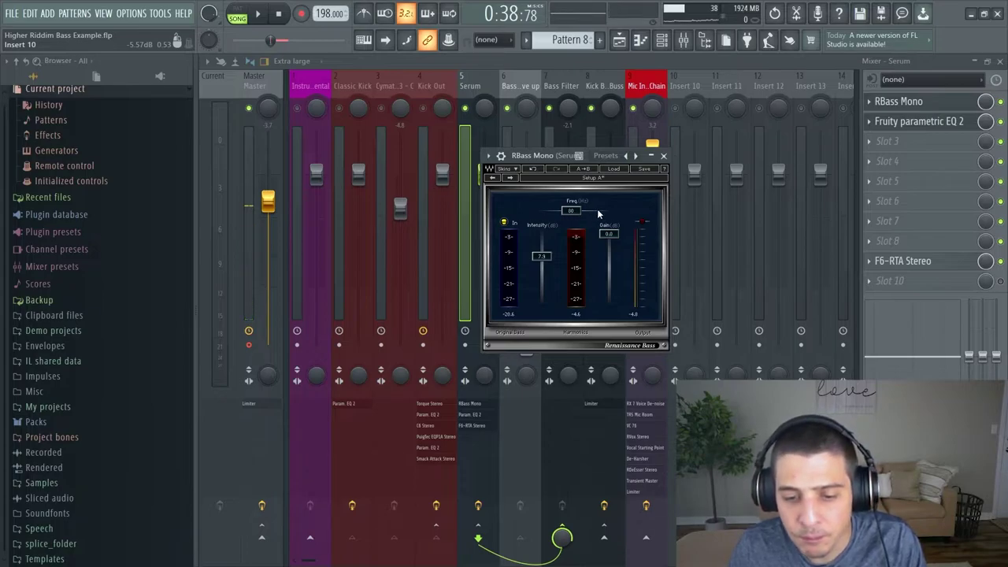
drag(571, 210, 571, 208)
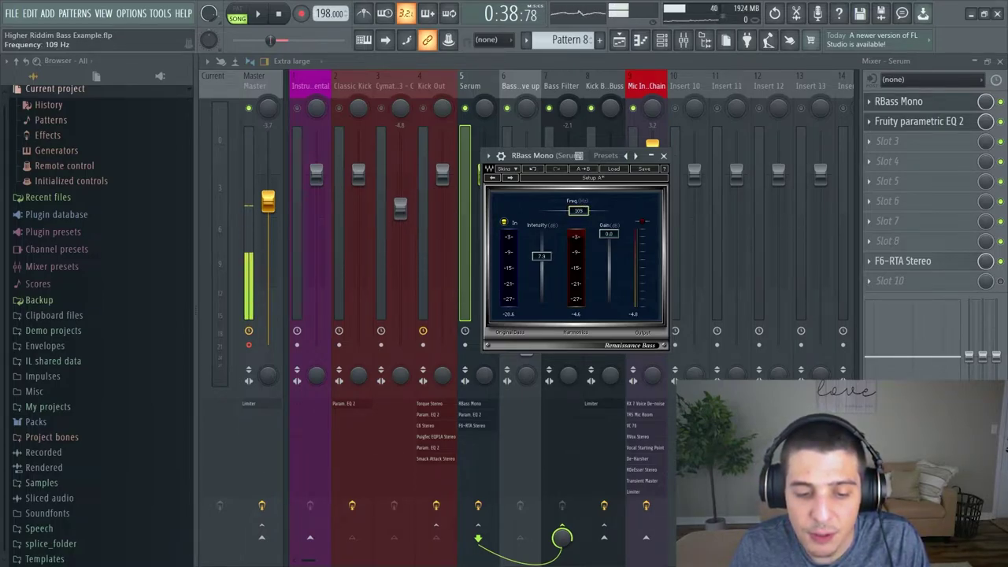
drag(580, 210, 580, 207)
drag(555, 155, 512, 166)
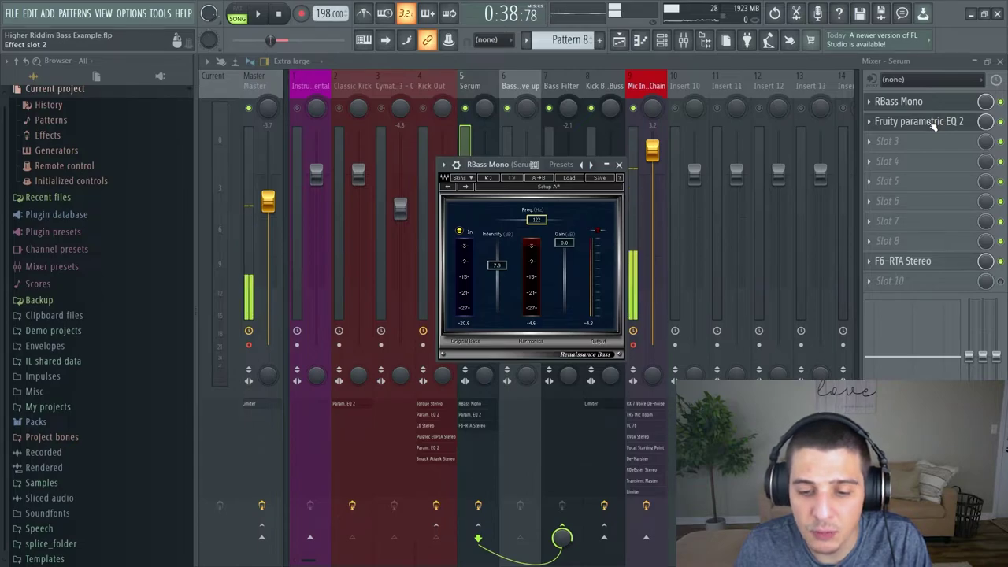
Step: Check the bass spectrum in Fruity Parametric EQ 2 with the new RBass frequency
click(933, 125)
click(933, 124)
key(space)
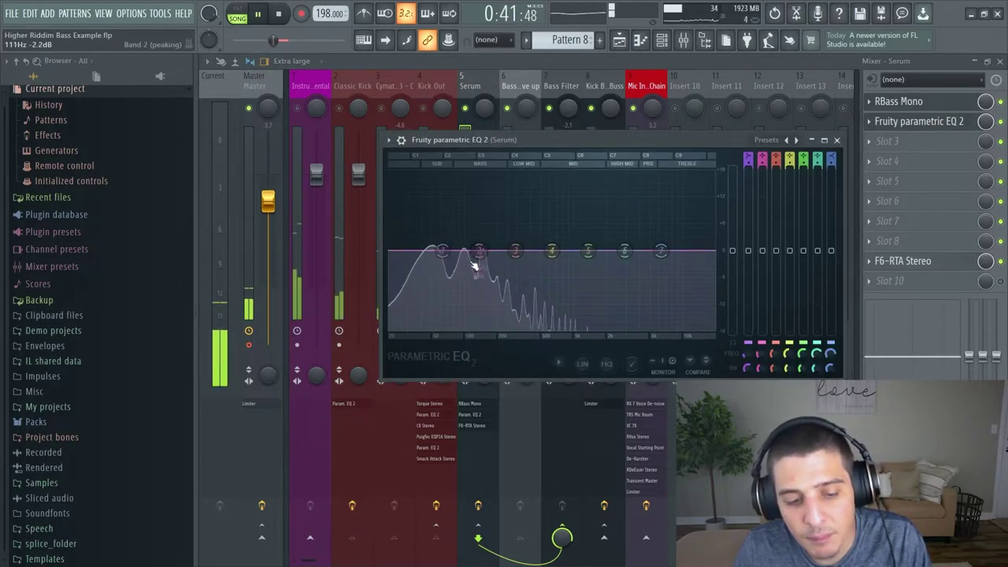
key(space)
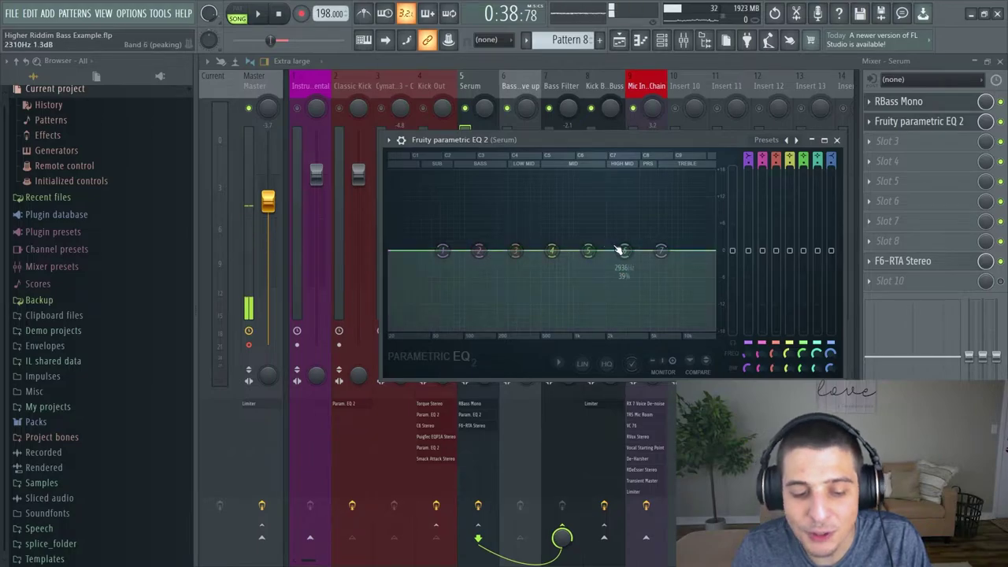
Step: Check the current bass spectrum in Fruity Parametric EQ 2 during playback
click(956, 103)
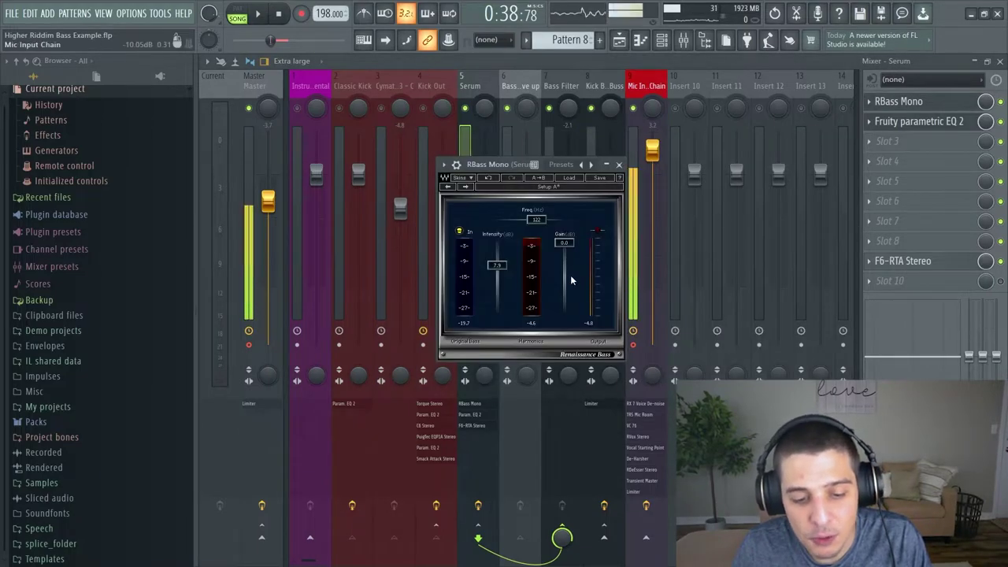
click(918, 121)
key(space)
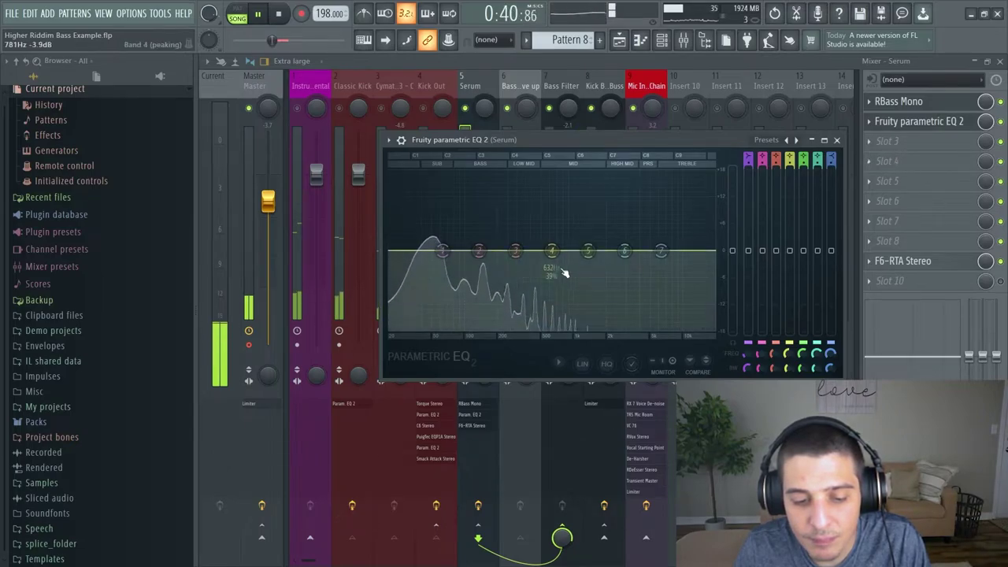
key(space)
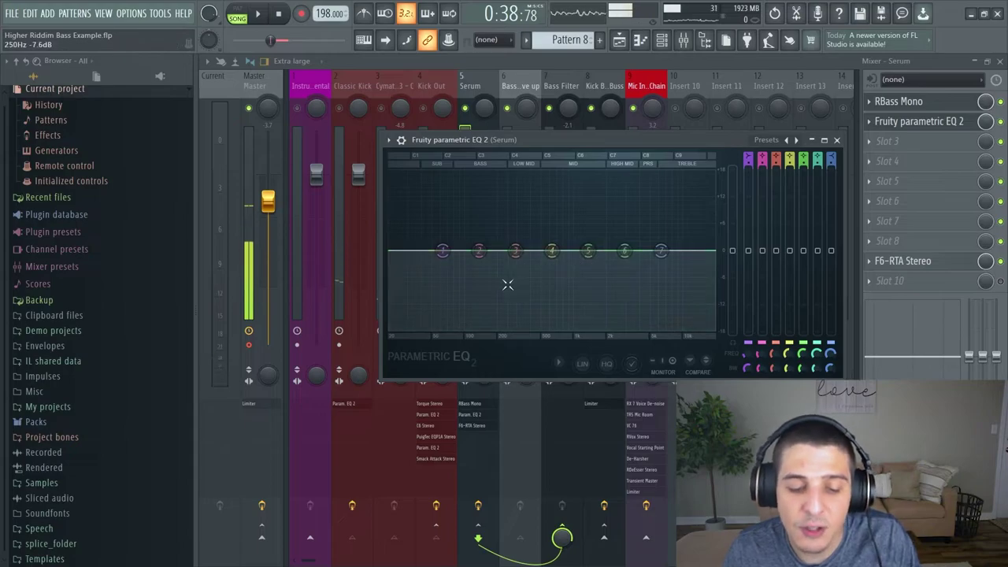
Step: Push RBass Mono's intensity up to 24.0 dB and audition the stronger harmonics
click(935, 103)
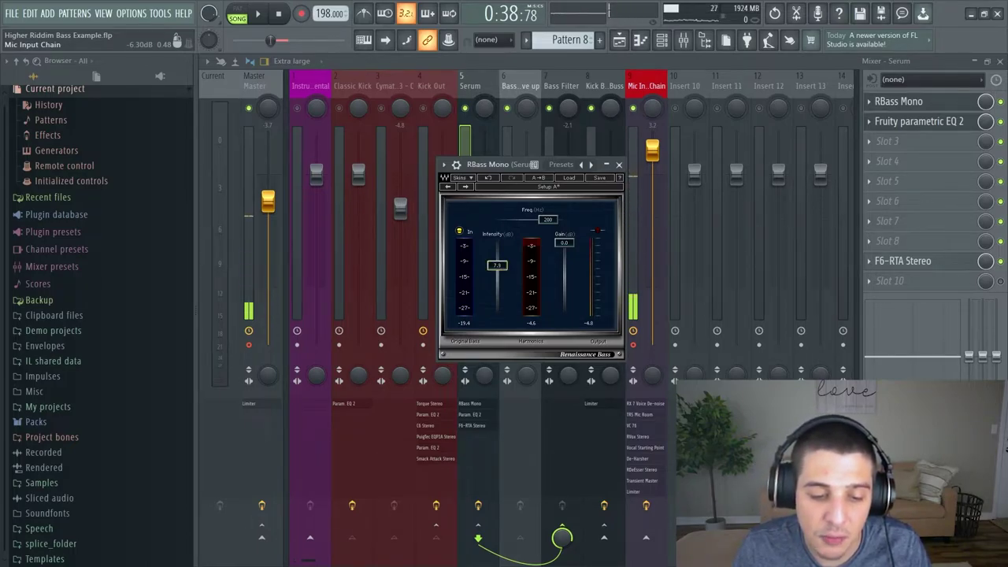
drag(498, 263, 498, 243)
key(space)
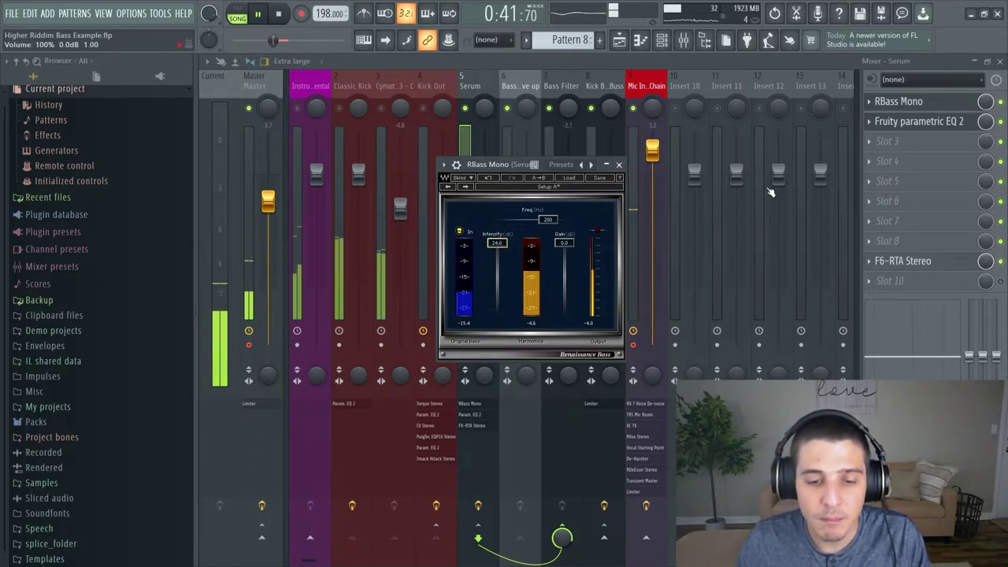
key(space)
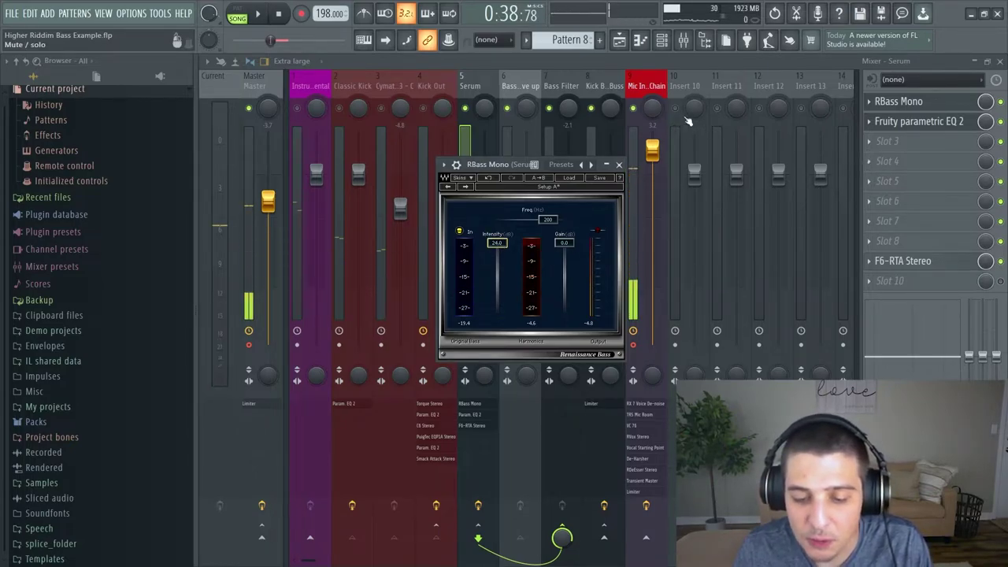
Step: Replace RBass Mono in the Serum insert's first slot with MaxxBass Stereo
click(877, 101)
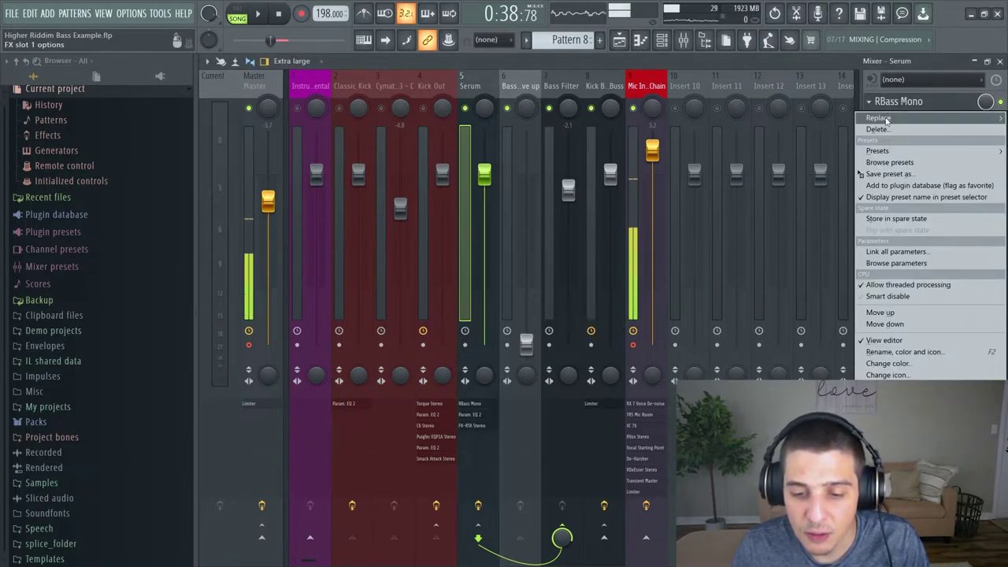
mouse_move(870, 118)
click(433, 369)
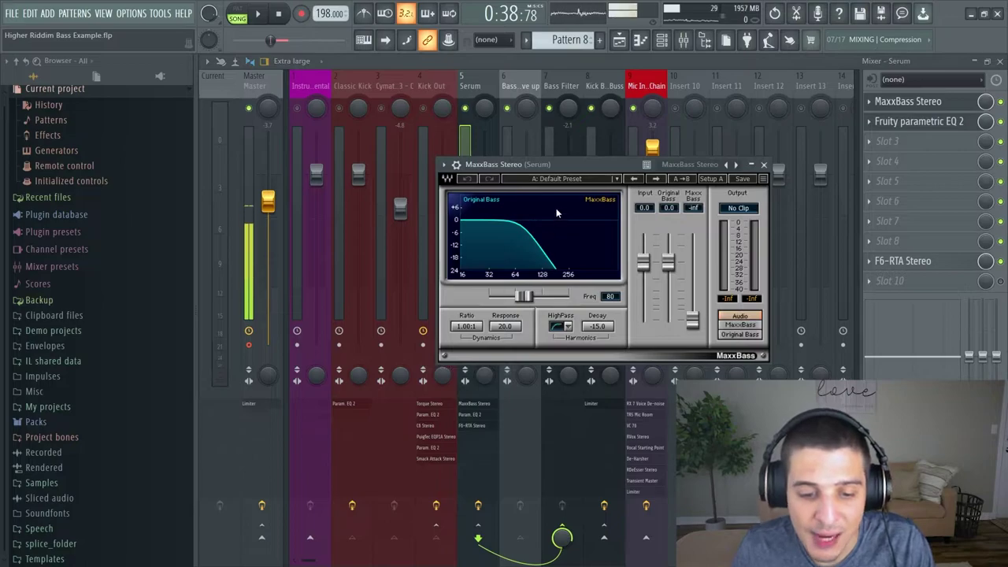
mouse_move(567, 162)
mouse_down()
mouse_move(605, 167)
mouse_move(567, 168)
mouse_up()
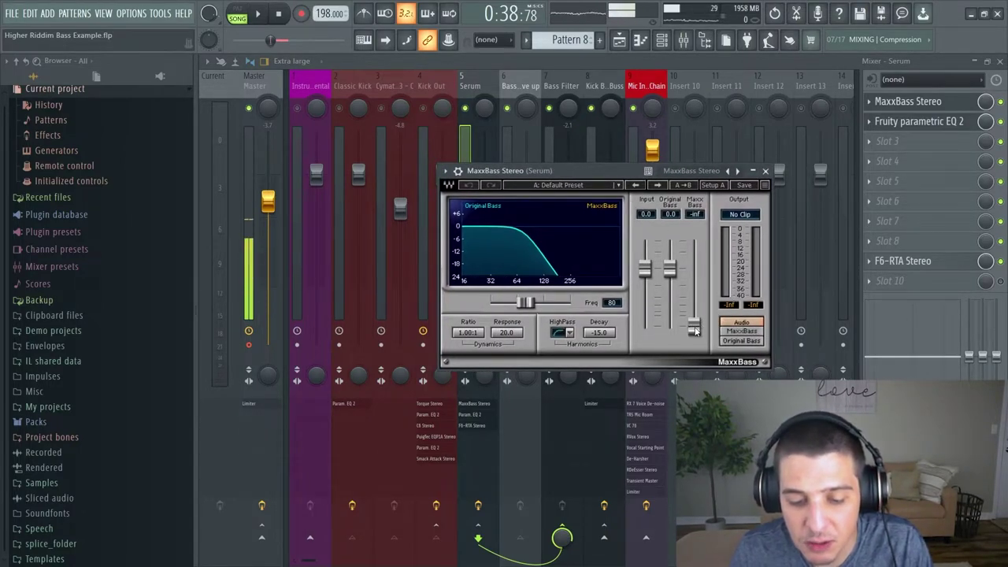
Step: Move MaxxBass Stereo down one slot and list plugins for the emptied first slot
click(868, 121)
key(Escape)
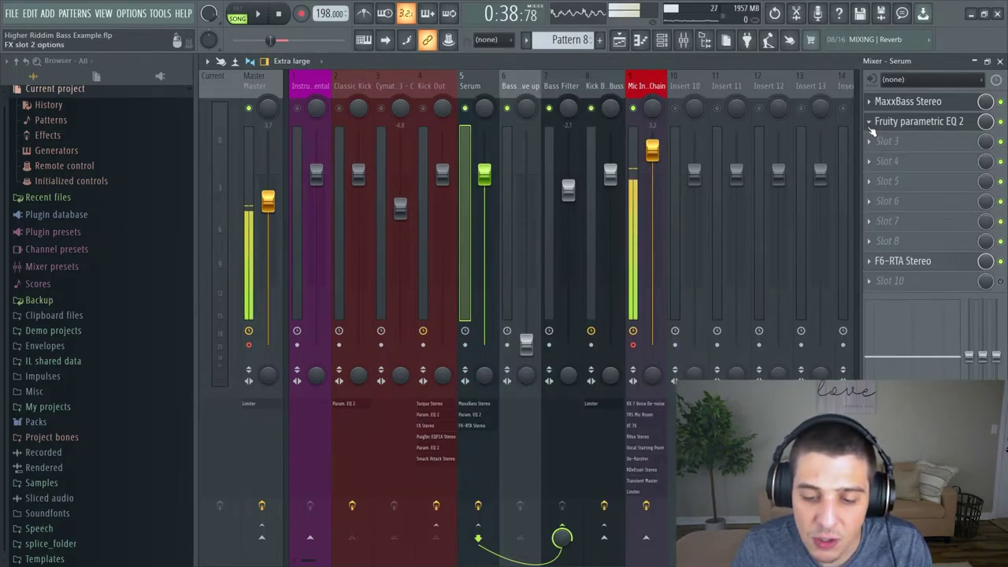
click(869, 121)
click(868, 102)
click(868, 102)
click(884, 323)
click(868, 102)
mouse_move(875, 117)
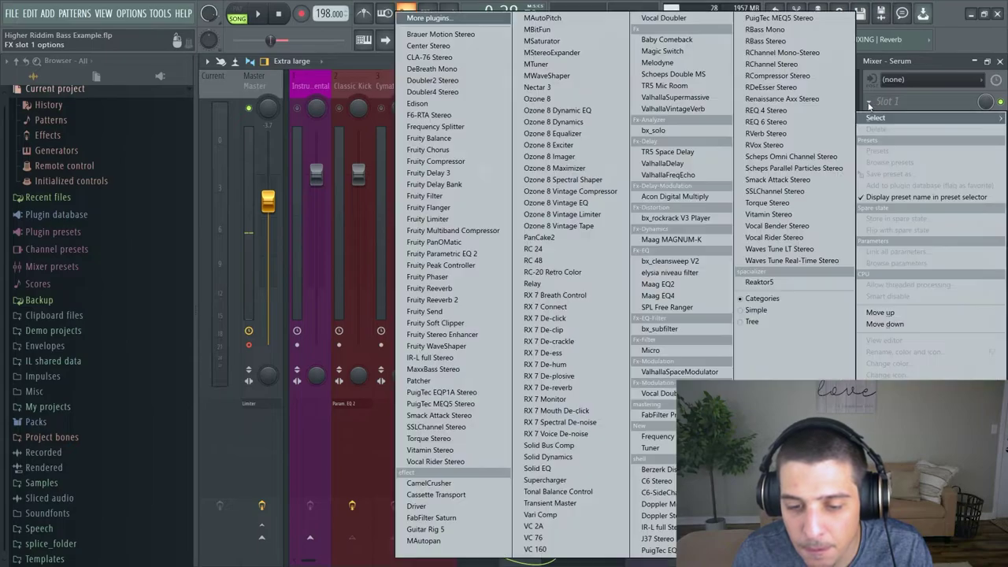
Step: Load Ozone 8 Dynamic EQ into slot 1 and make Band 1 a low band shelf
click(561, 110)
drag(551, 213, 563, 99)
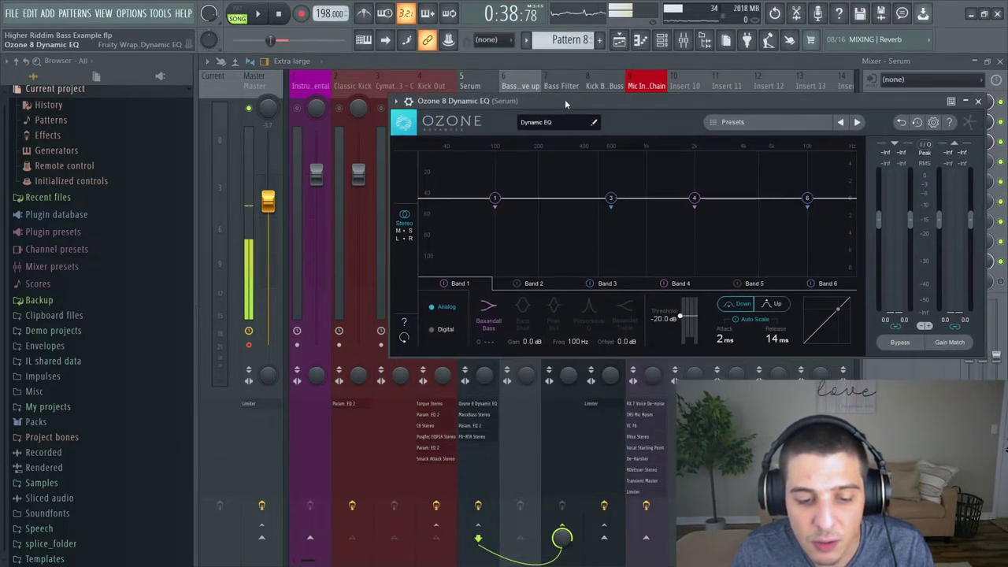
drag(487, 223, 444, 230)
click(522, 307)
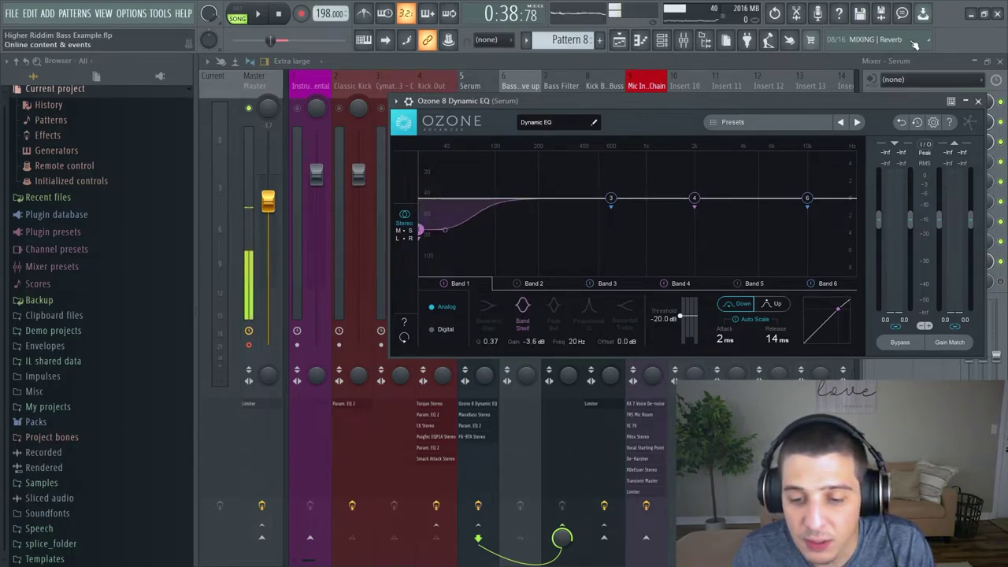
click(978, 100)
Step: Bypass MaxxBass Stereo and pull Ozone's Band 1 shelf near 25 Hz into a deeper cut
click(1000, 121)
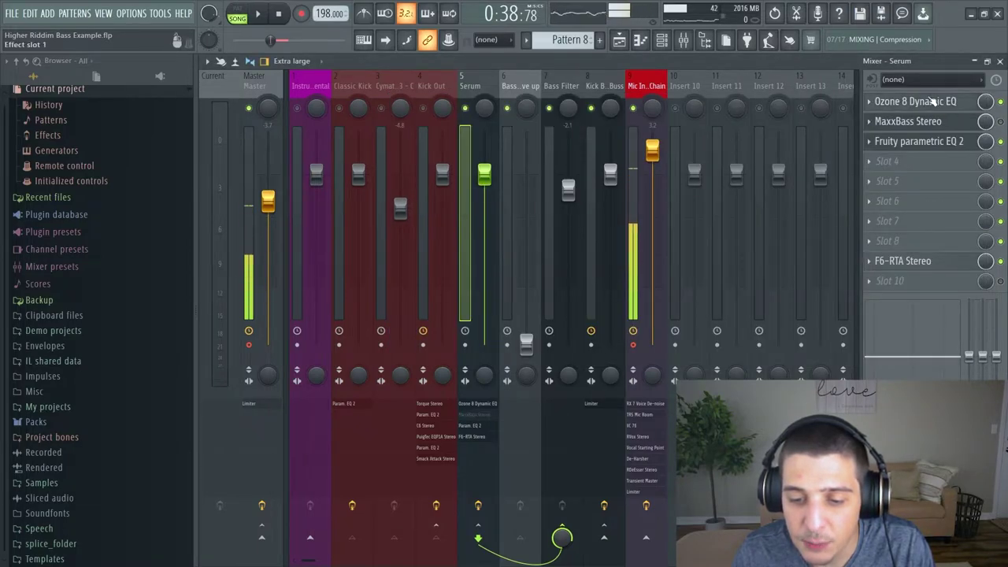
click(905, 102)
drag(715, 97, 696, 133)
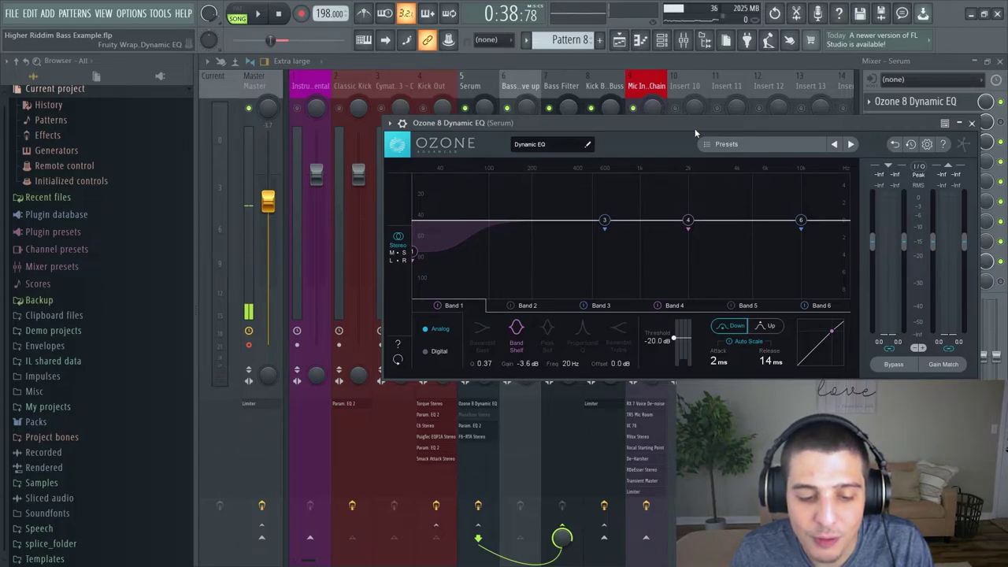
drag(417, 256, 421, 220)
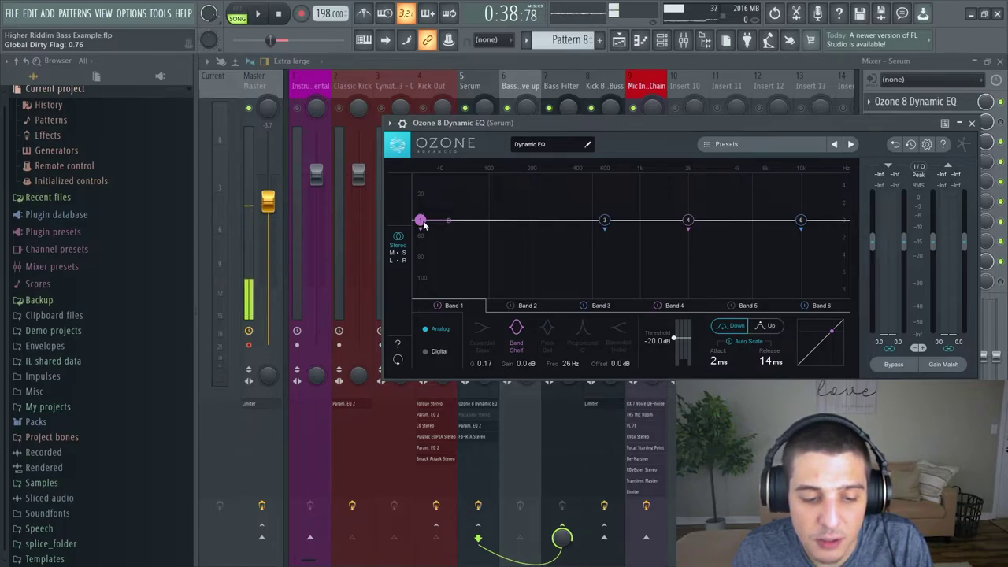
key(space)
drag(423, 224, 413, 268)
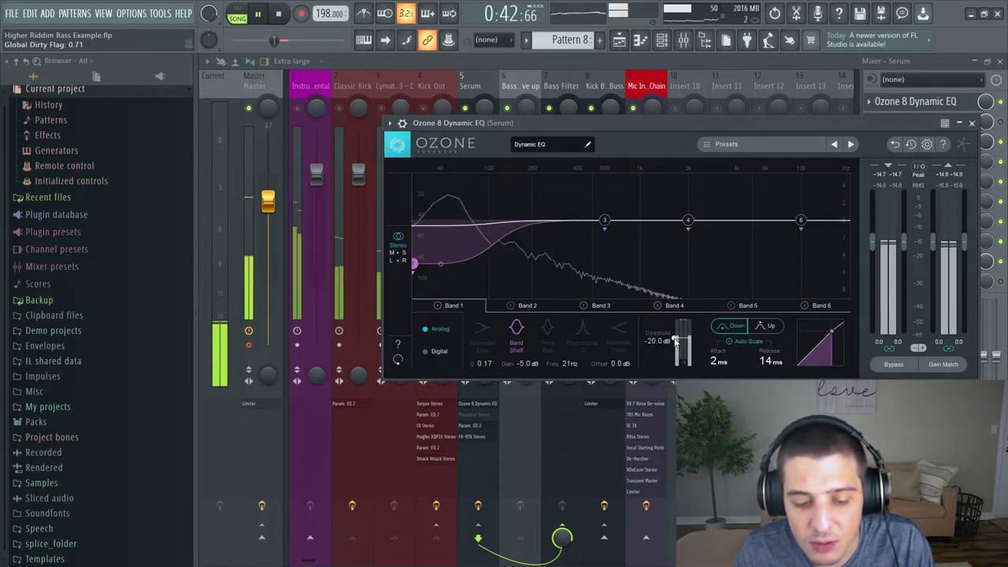
Step: Set the dynamic threshold to -40.6 dB, output gain about +9.9, and release 74 ms
drag(674, 338, 673, 369)
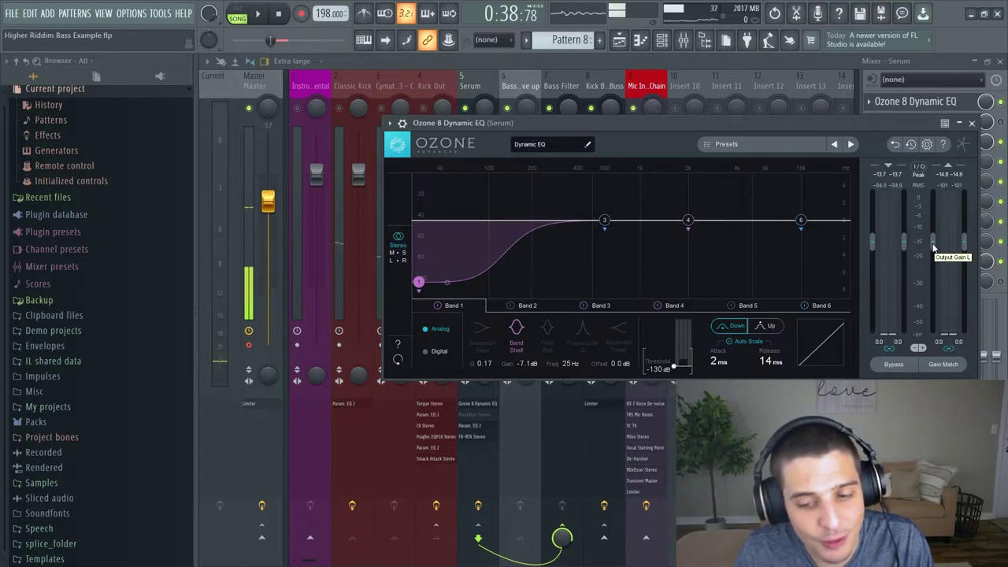
drag(932, 243, 934, 204)
key(space)
drag(716, 362, 705, 349)
drag(766, 364, 716, 367)
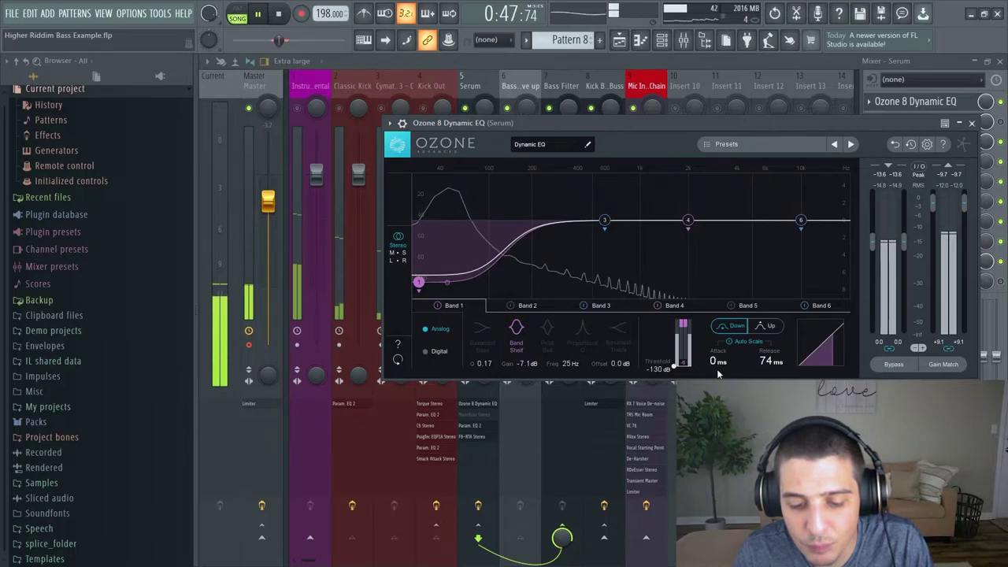
Step: Open MaxxBass Stereo and lower its Original Bass to -3.1 dB during playback
click(915, 101)
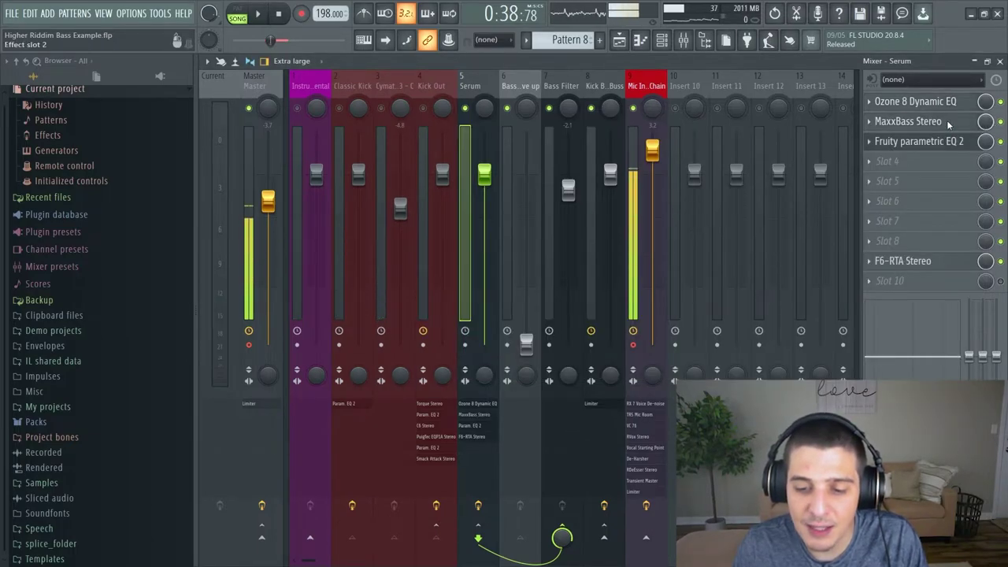
click(908, 122)
key(space)
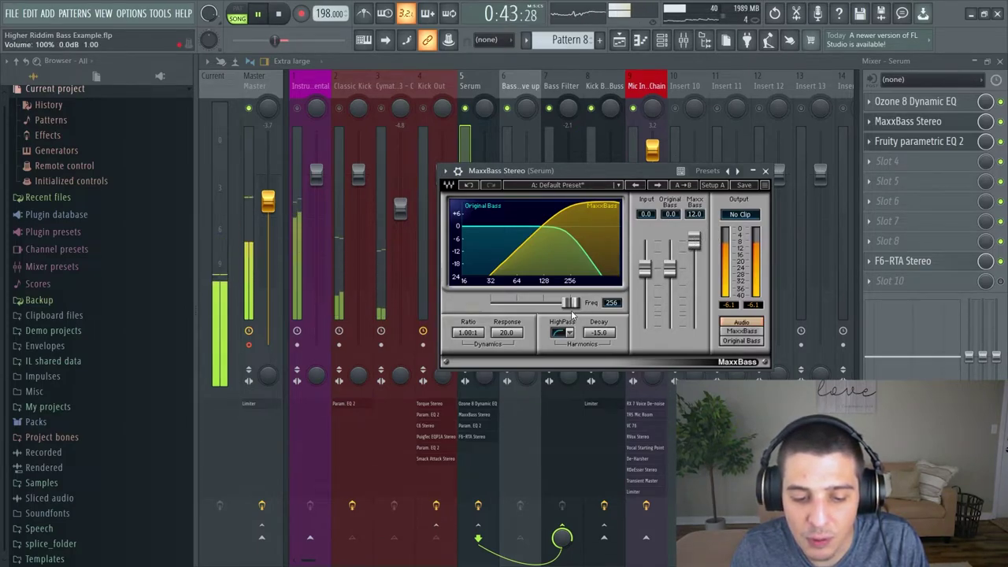
drag(666, 272, 669, 288)
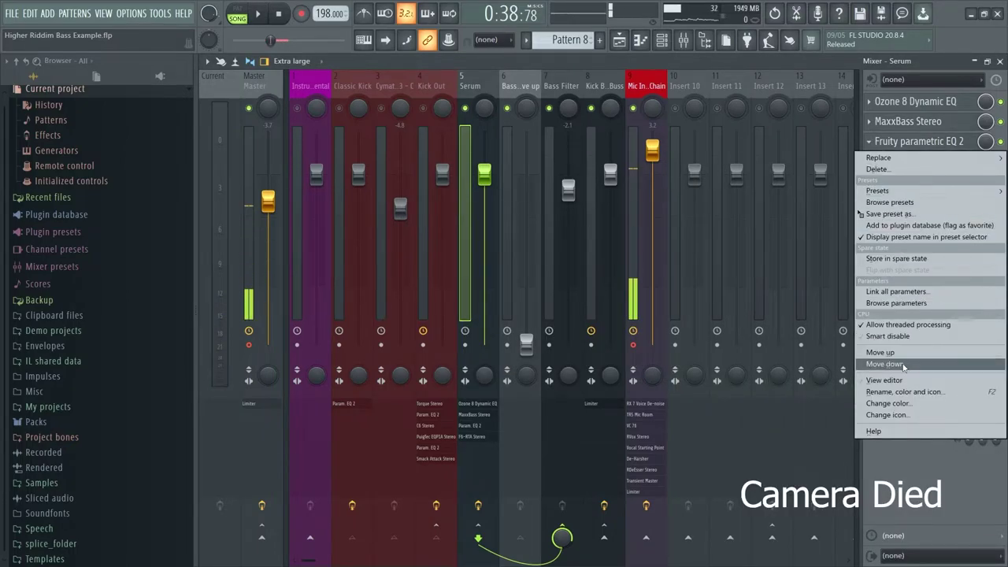
Step: Move Fruity parametric EQ 2 down to slot 4 and watch its spectrum during playback
click(903, 364)
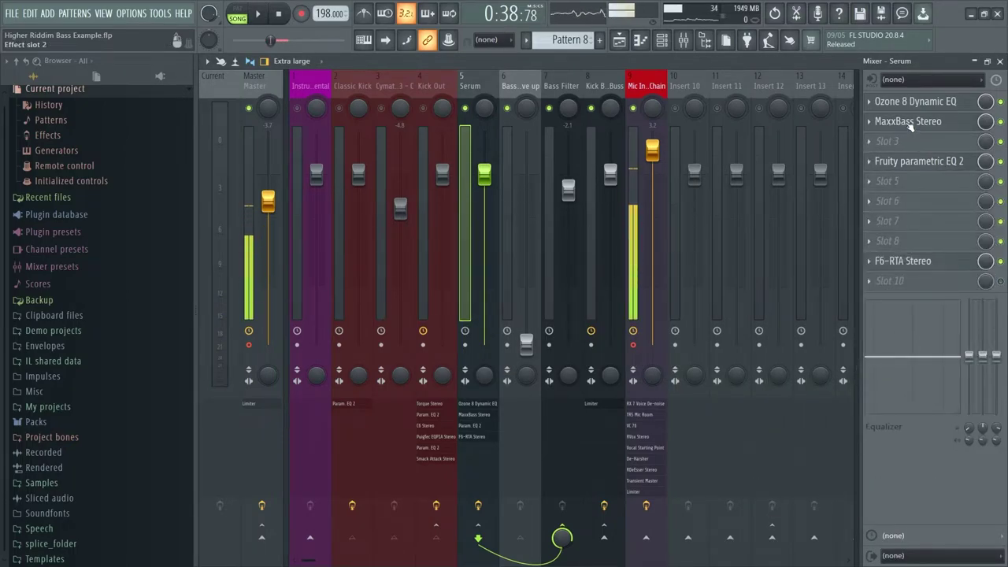
click(909, 161)
click(909, 161)
click(909, 161)
key(space)
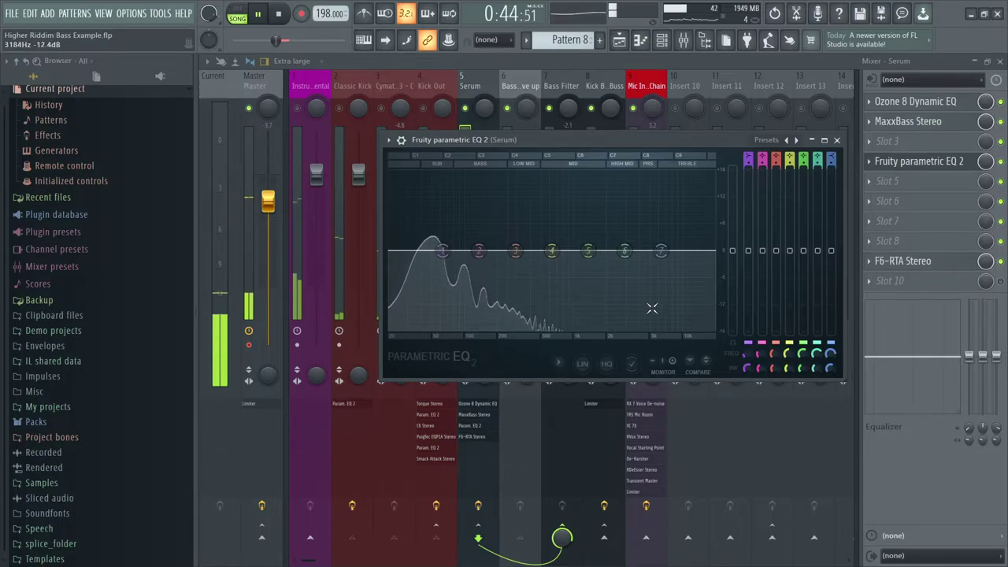
Step: Bypass and re-enable MaxxBass Stereo to compare it on the EQ's spectrum
click(1001, 121)
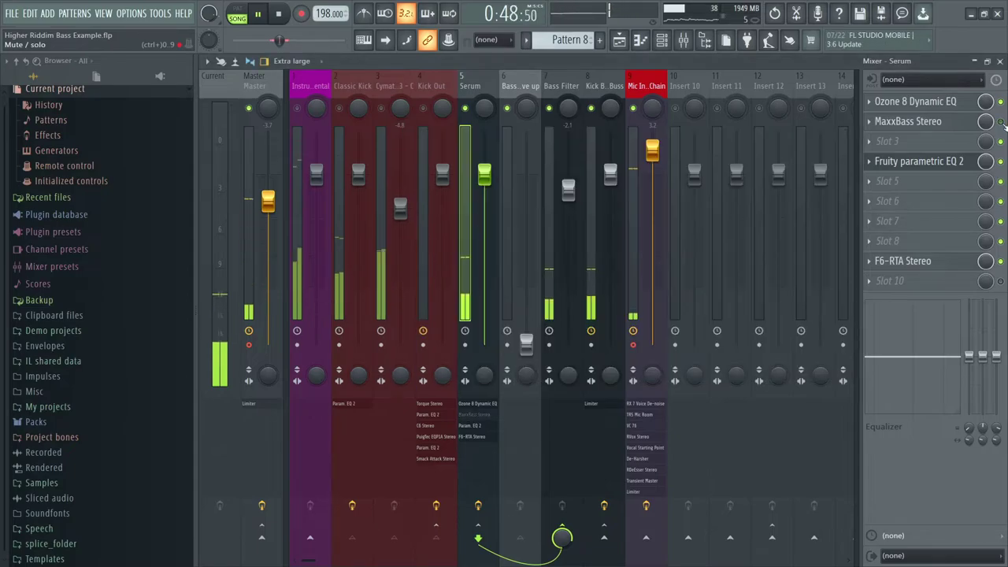
click(960, 163)
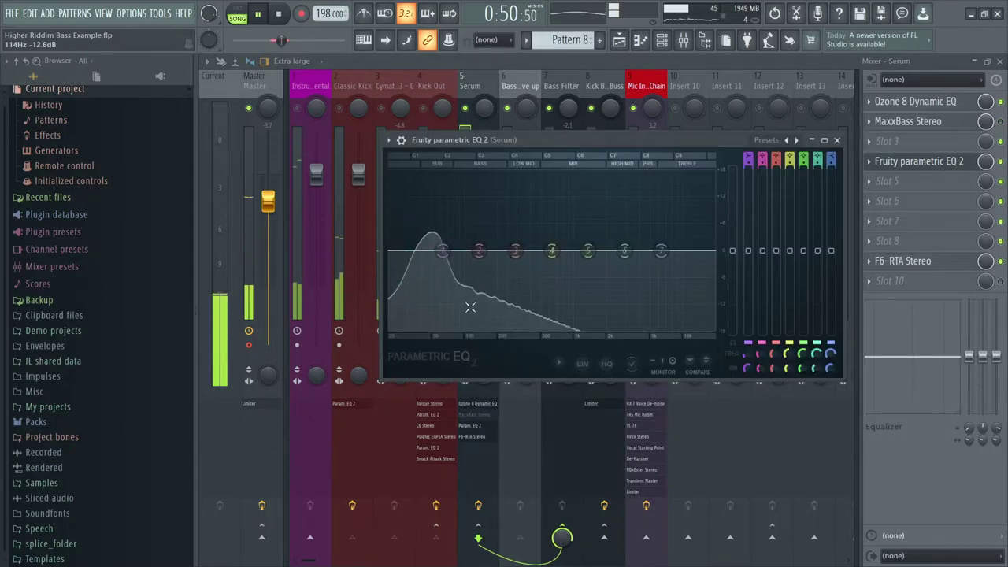
click(1000, 122)
click(956, 162)
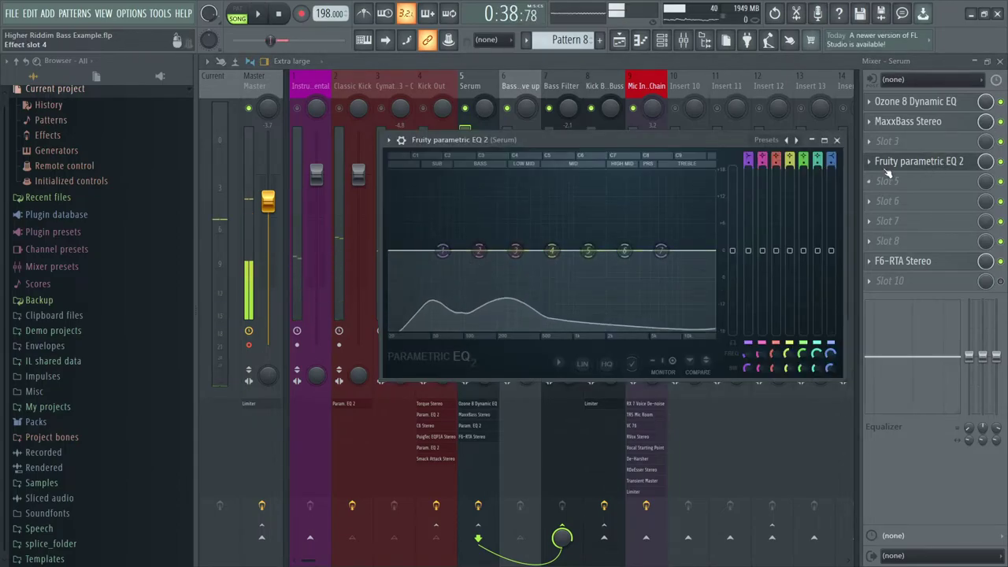
Step: Load FabFilter Saturn into slot 3 and turn up its drive
click(870, 141)
mouse_move(876, 157)
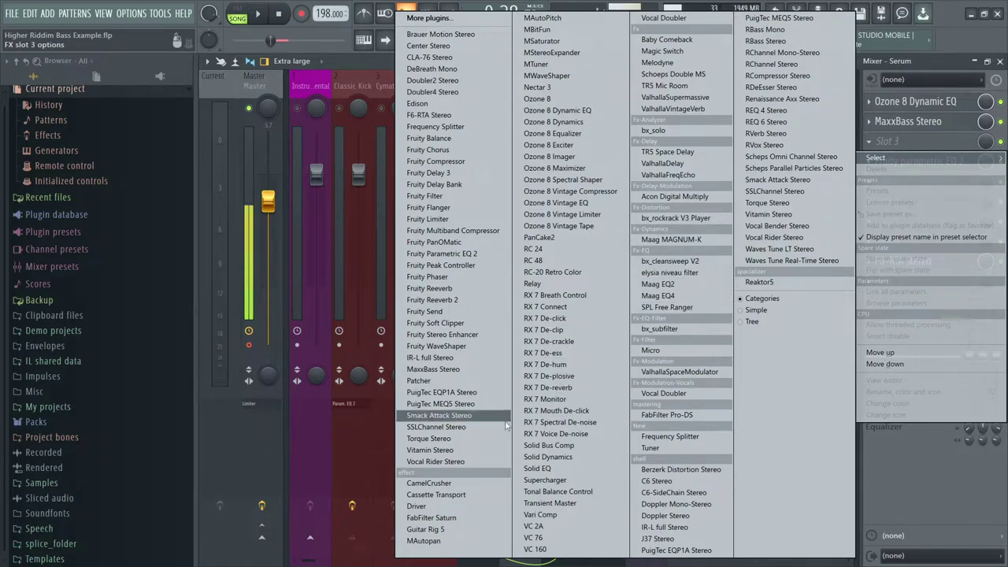
click(450, 518)
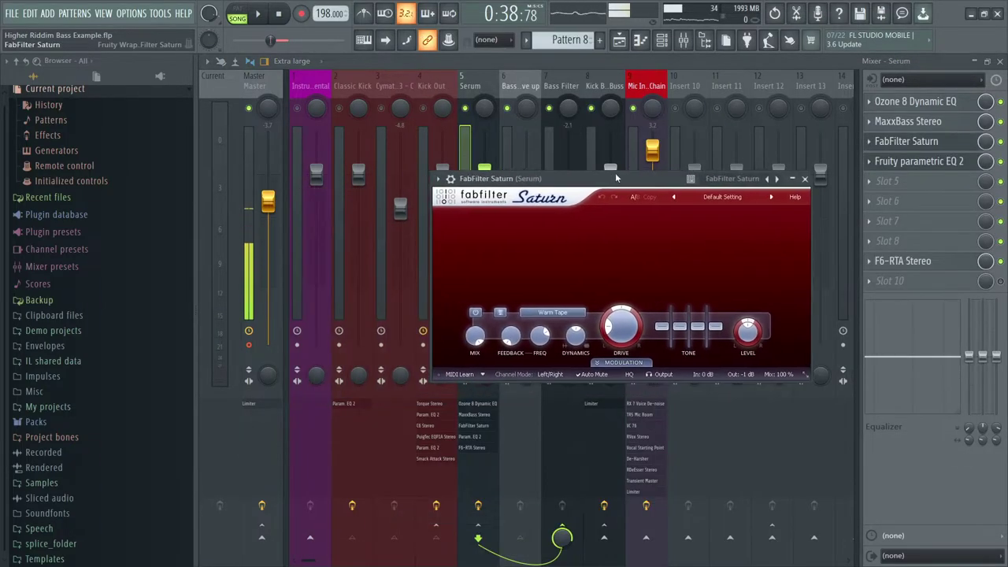
drag(635, 178, 638, 178)
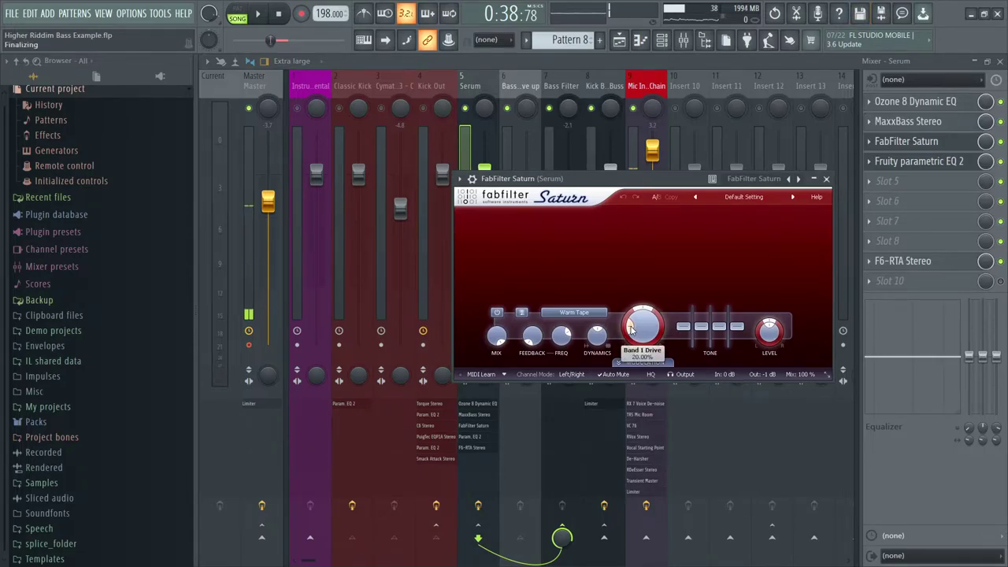
drag(630, 329, 630, 321)
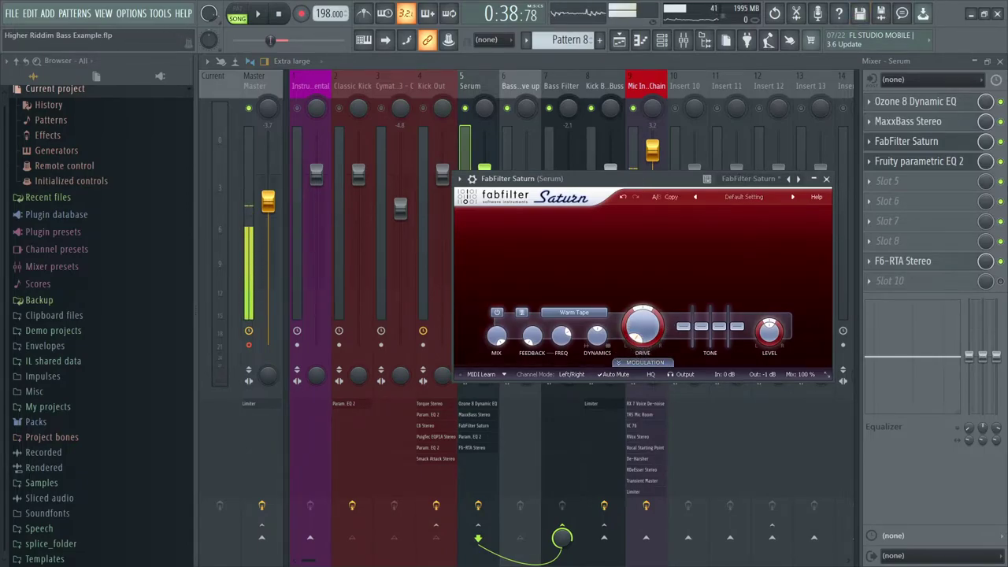
Step: Compare Saturn on and off on the parametric EQ spectrum, then close the EQ editor
click(1000, 141)
key(space)
click(962, 162)
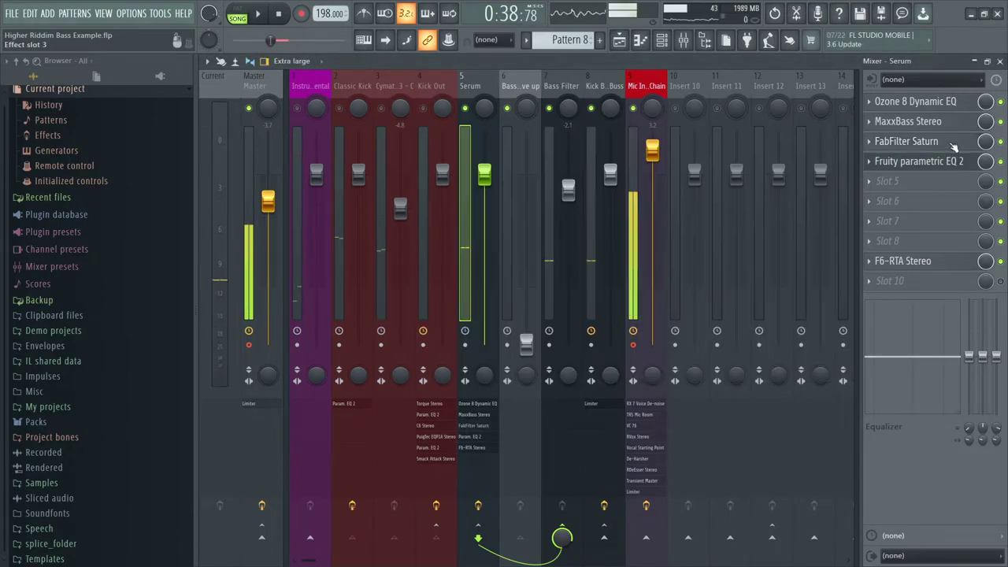
click(954, 143)
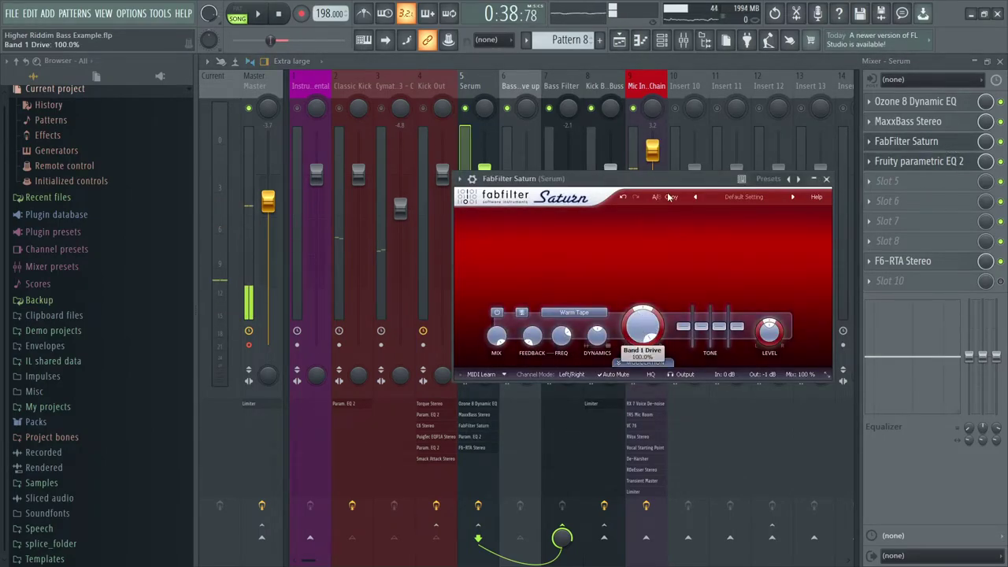
click(937, 161)
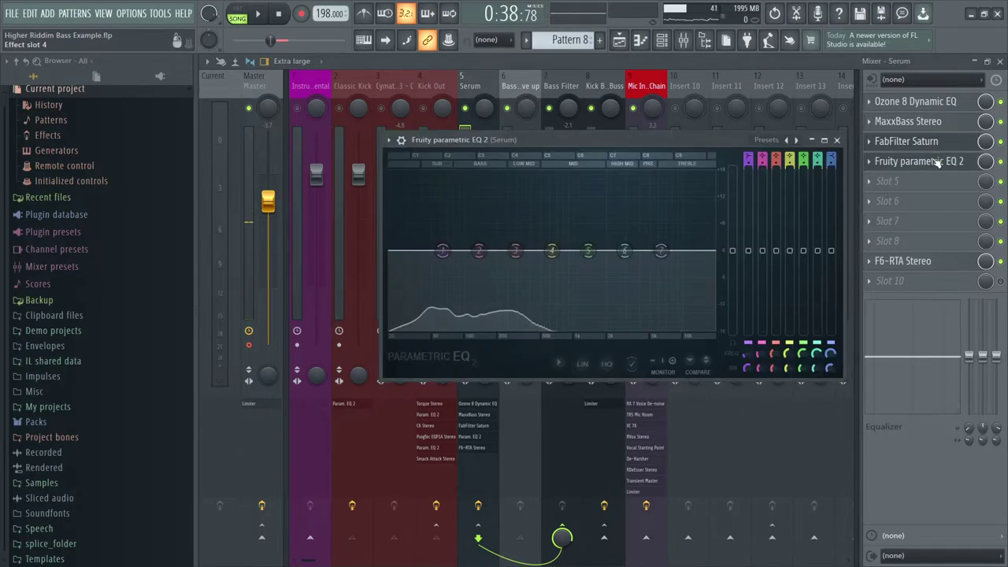
key(space)
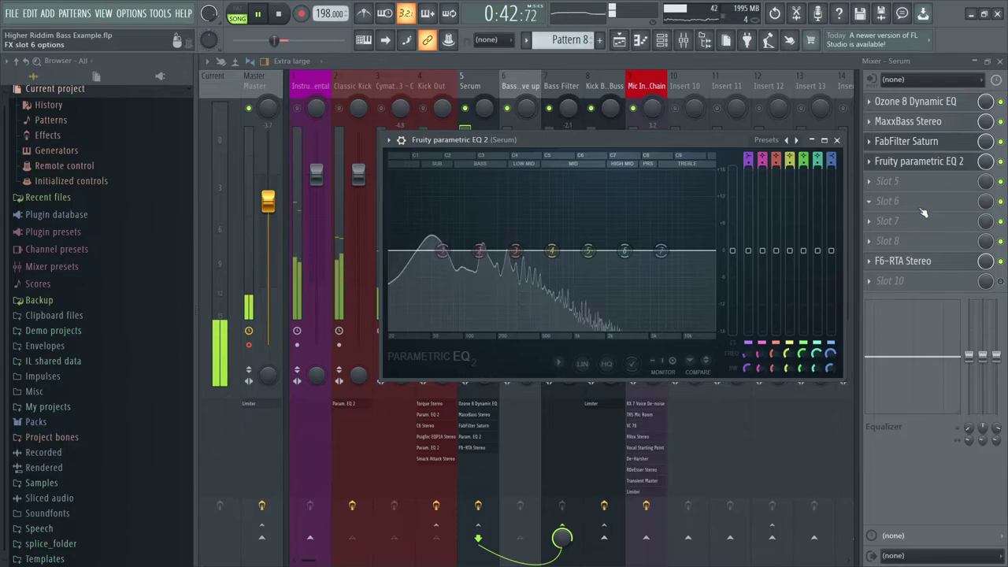
key(space)
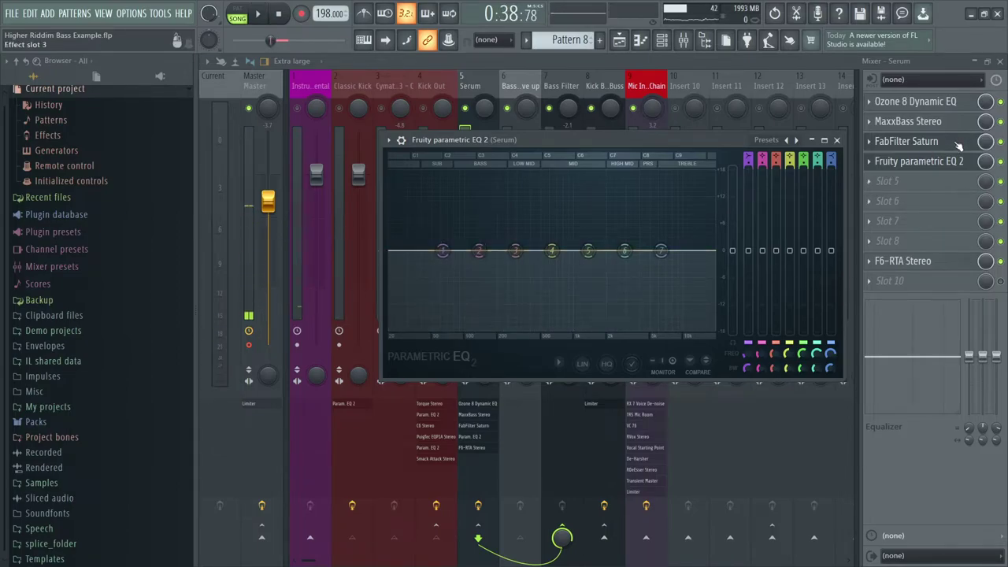
click(526, 81)
Step: Delete MaxxBass Stereo from the Serum channel's effect chain
click(491, 80)
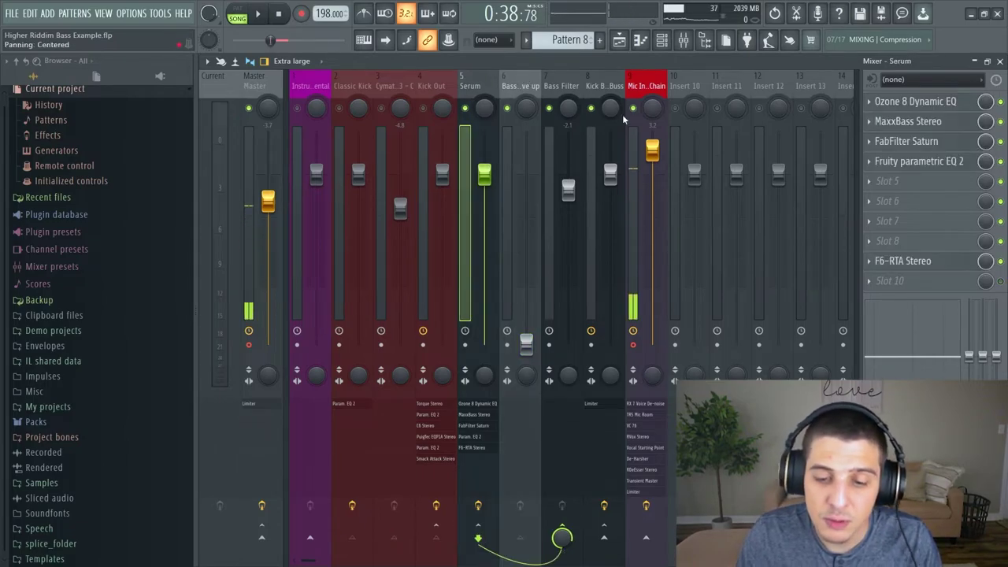
click(869, 121)
click(872, 126)
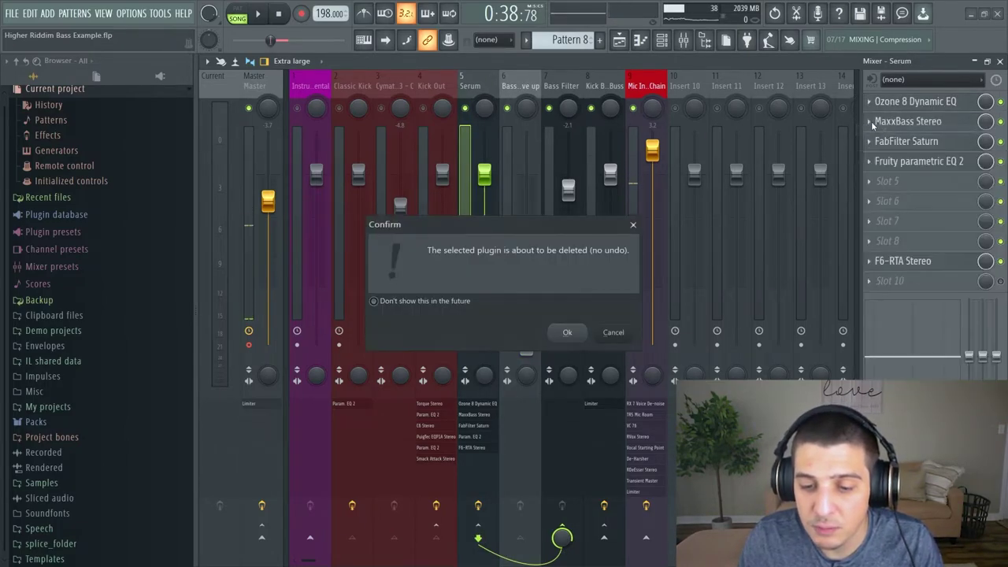
click(567, 331)
Step: Send Serum into Bass octave up, raise that channel's volume, and list plugins for slot 1
click(521, 536)
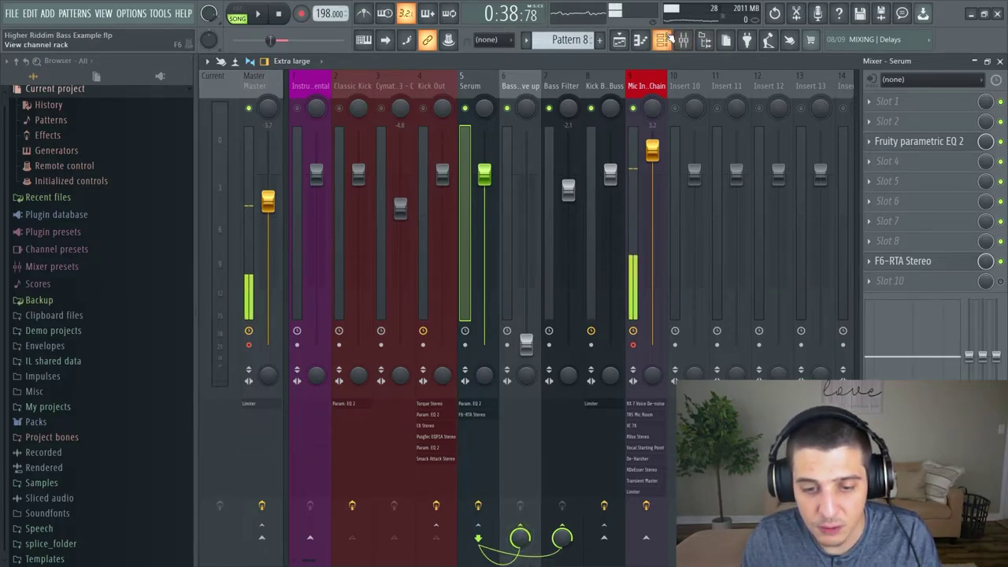
click(515, 246)
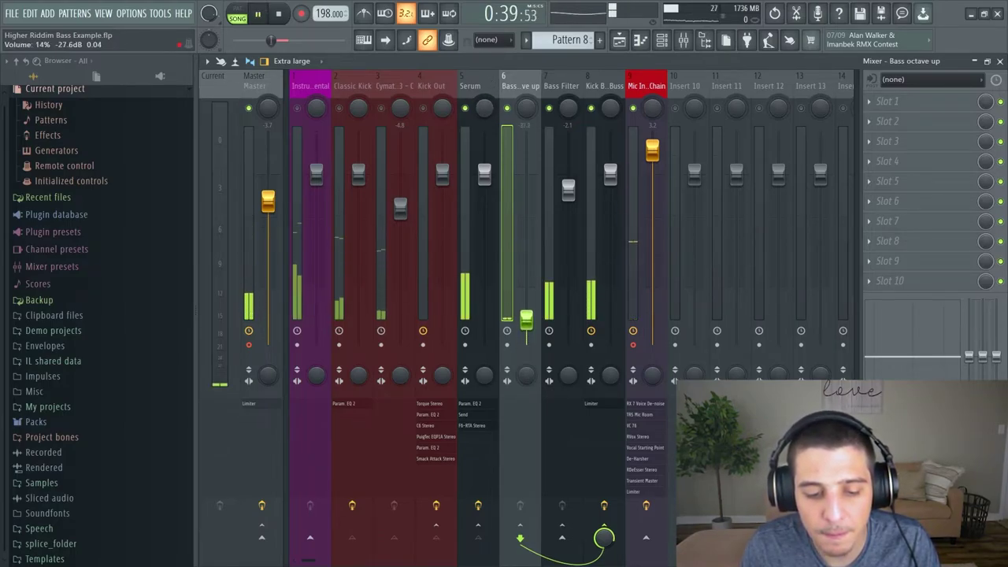
drag(528, 347, 526, 177)
key(space)
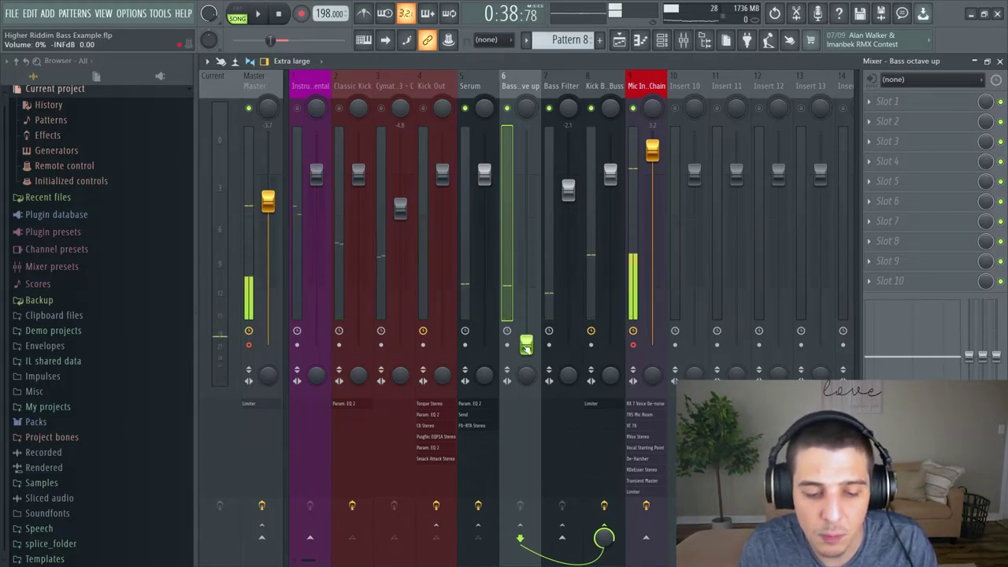
click(872, 102)
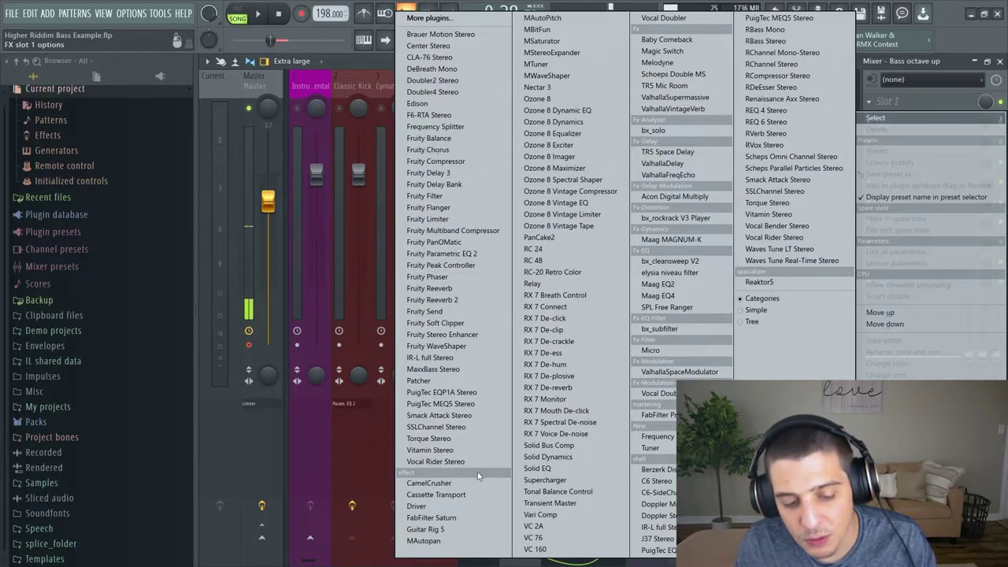
Step: Load CamelCrusher into slot 1, mute Serum, and raise the Bass octave up fader to about 36%
click(429, 483)
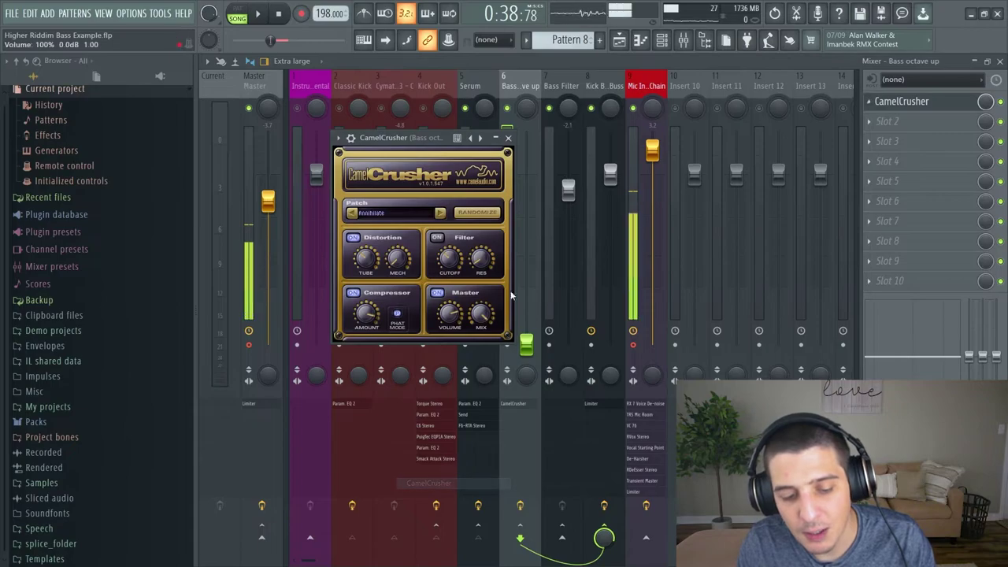
drag(417, 137, 752, 146)
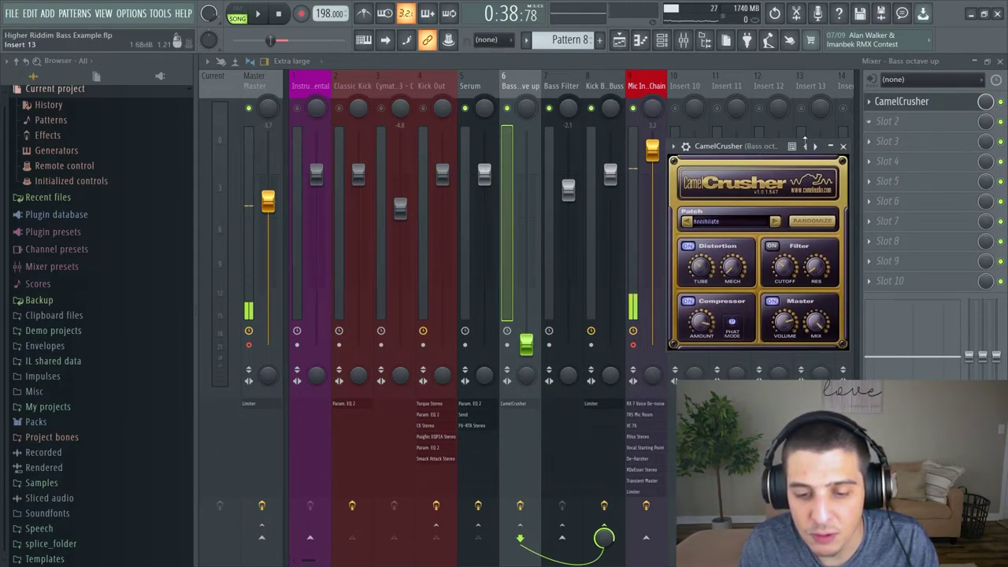
click(467, 110)
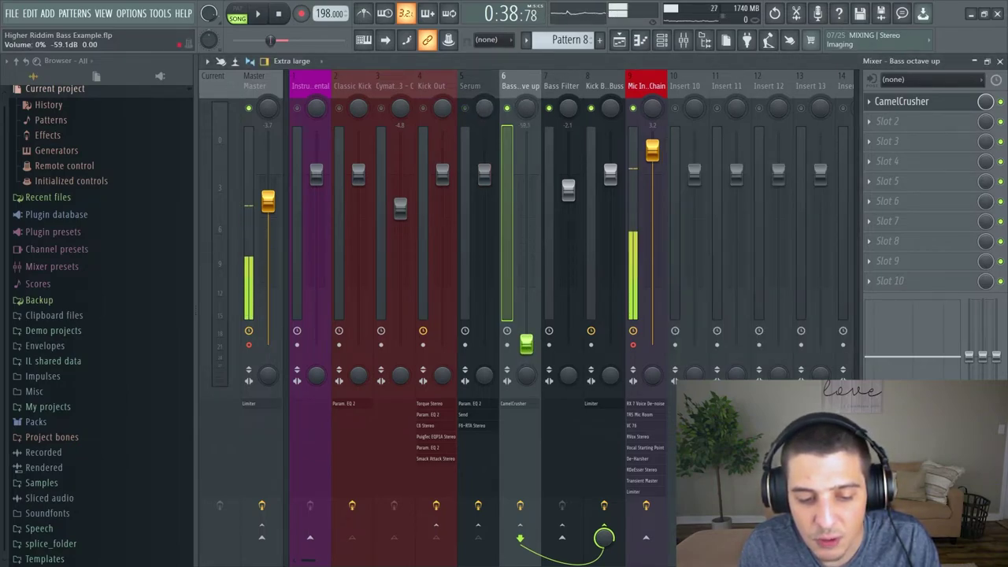
key(space)
drag(526, 343, 526, 281)
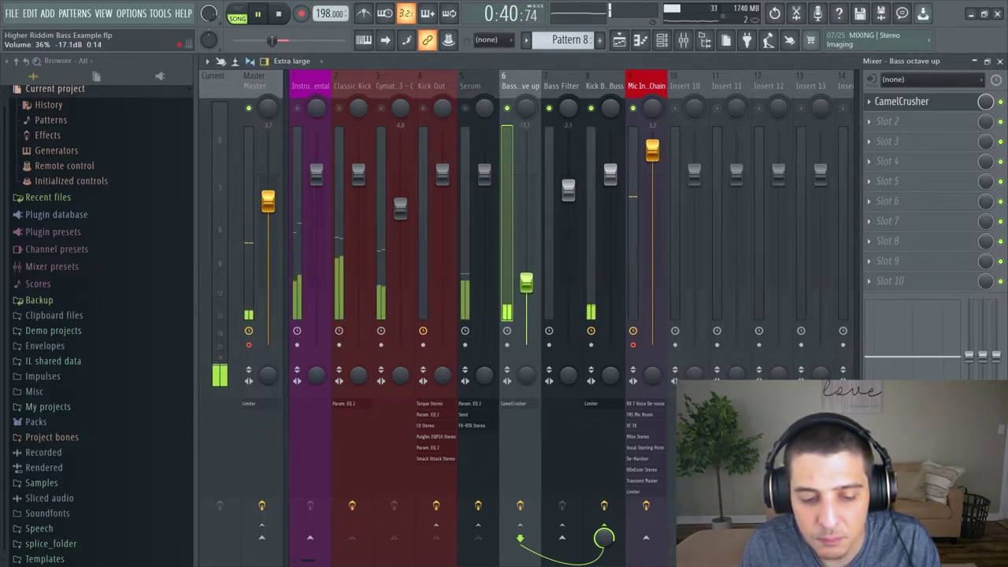
key(space)
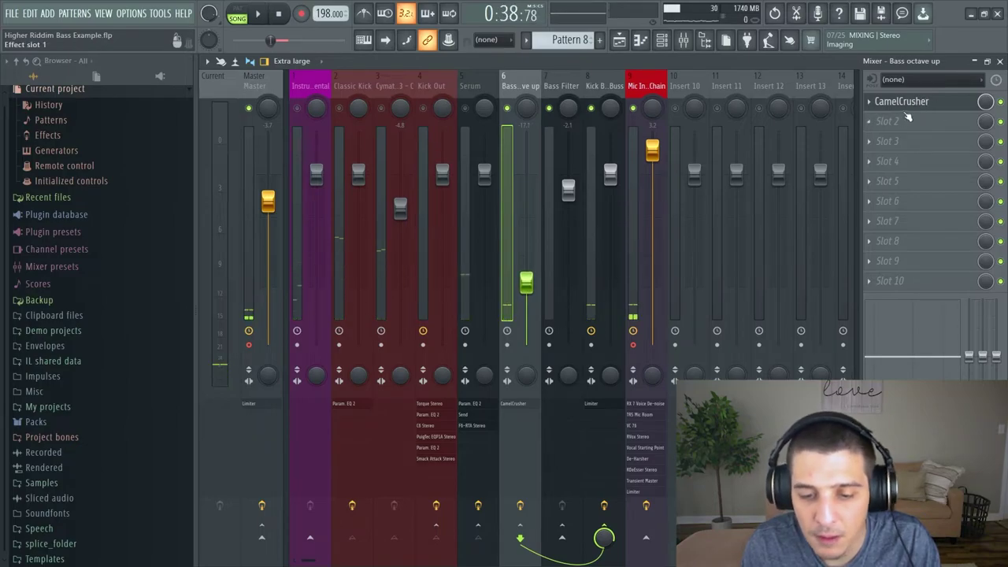
click(905, 122)
Step: Load Fruity parametric EQ 2 into slot 2, watch its spectrum while playing, then close it
mouse_move(906, 137)
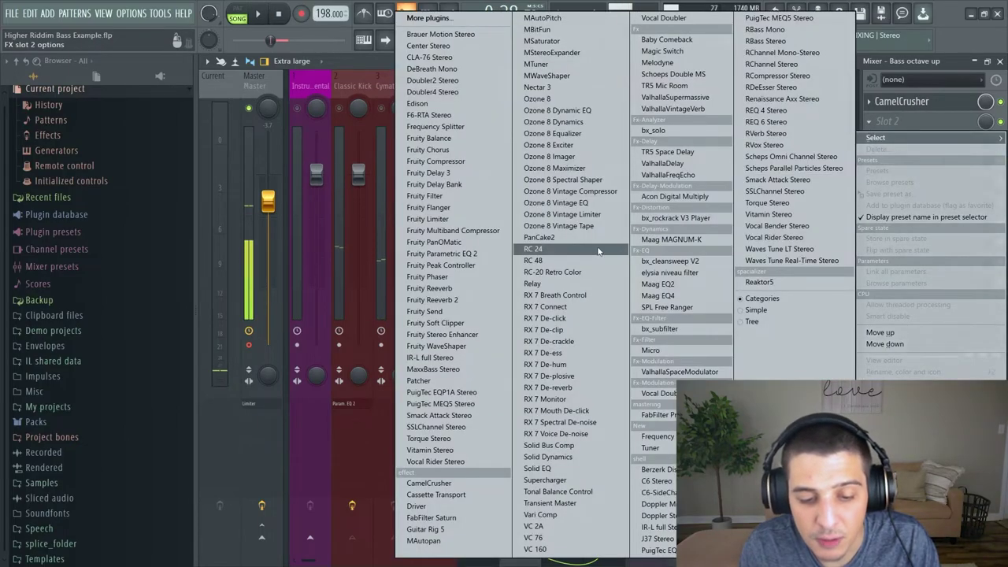
click(455, 254)
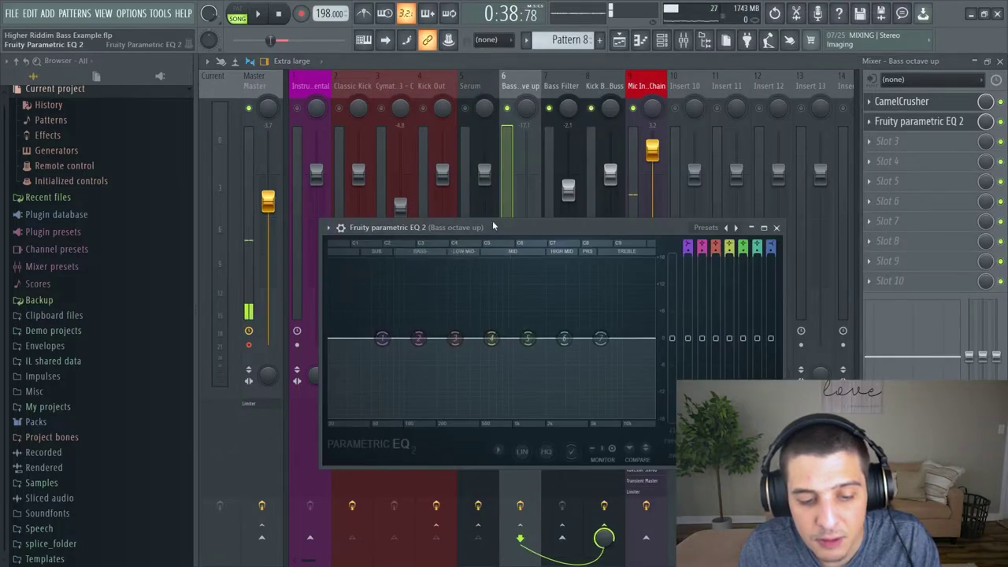
drag(608, 235, 641, 214)
key(space)
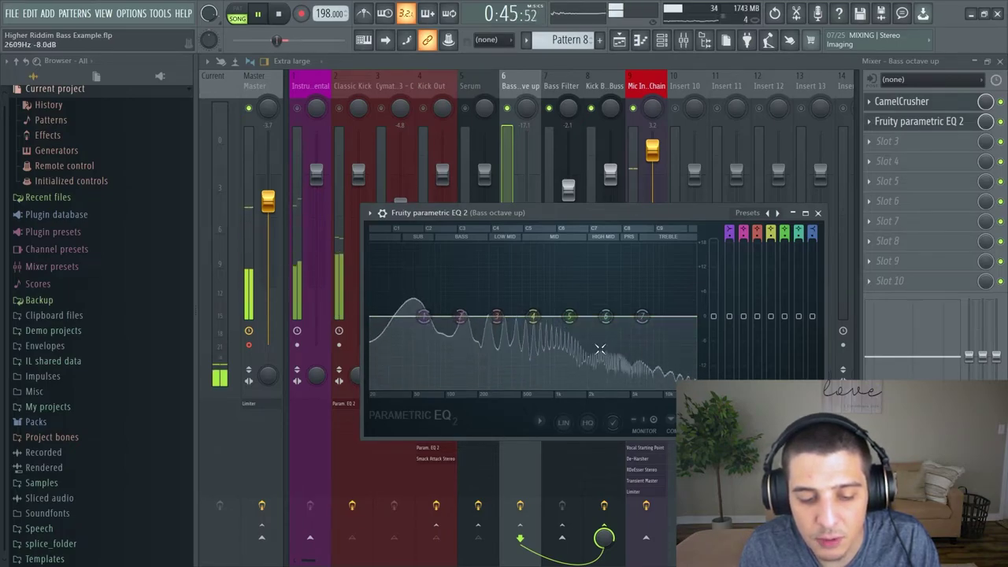
key(space)
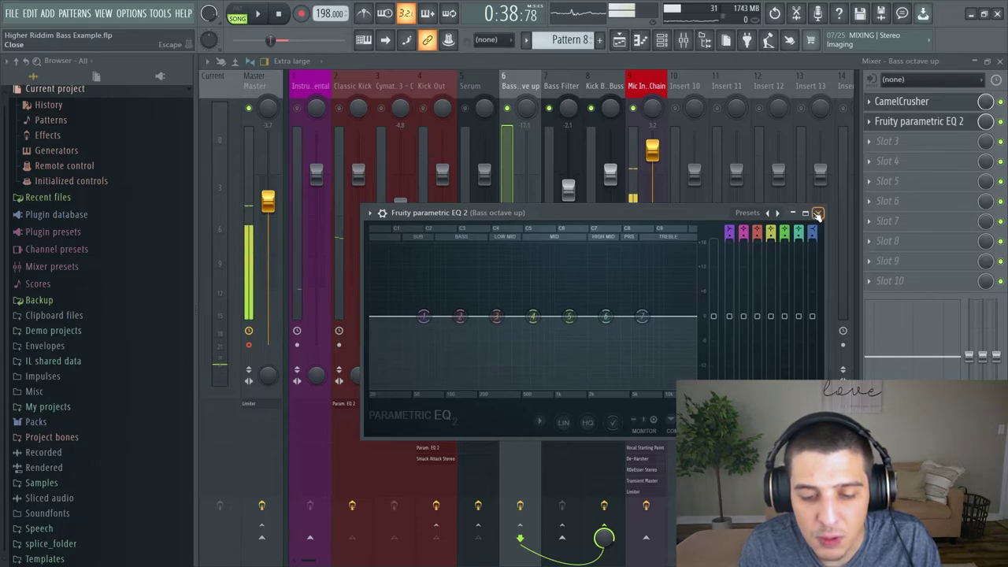
click(816, 213)
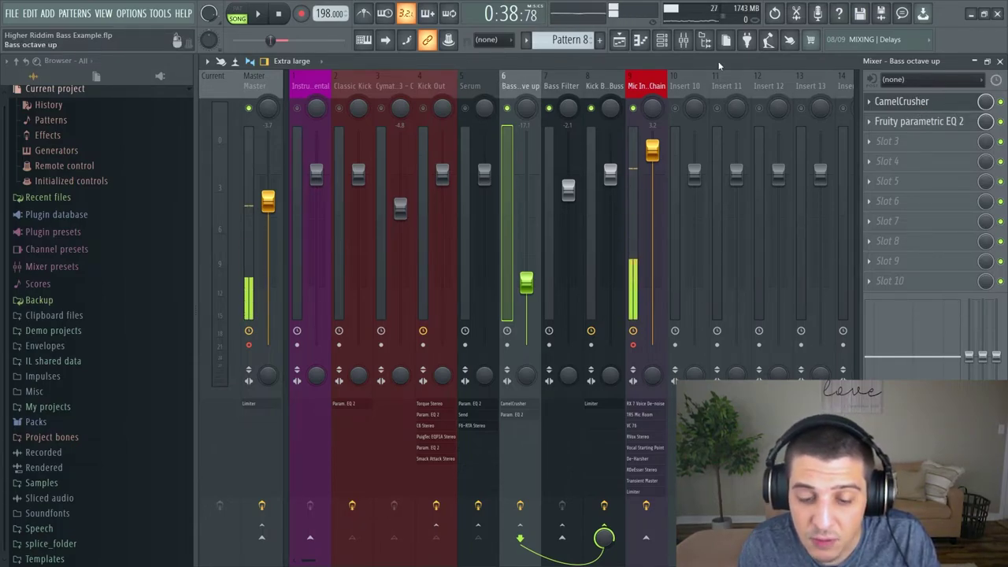
Step: Check the CamelCrusher and EQ editors and raise the Bass octave up fader to about 66%
click(900, 101)
drag(830, 191, 715, 153)
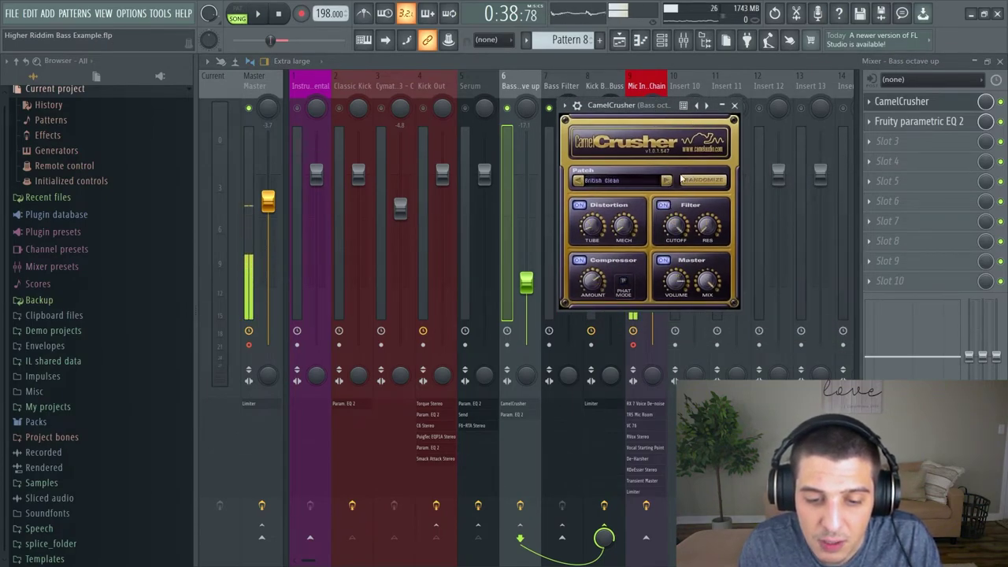
click(735, 104)
click(918, 121)
key(space)
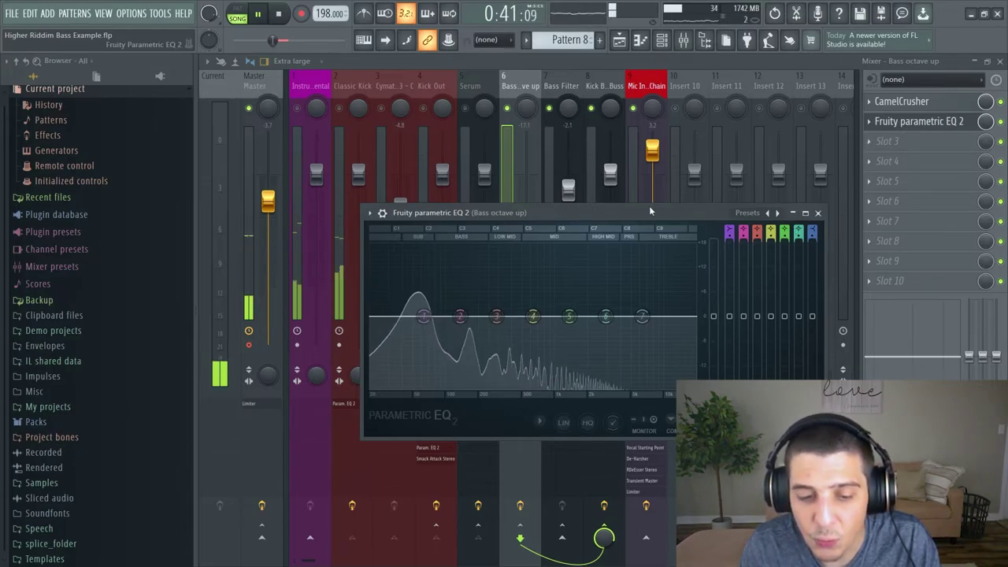
drag(646, 214, 652, 420)
click(824, 419)
drag(526, 282, 526, 232)
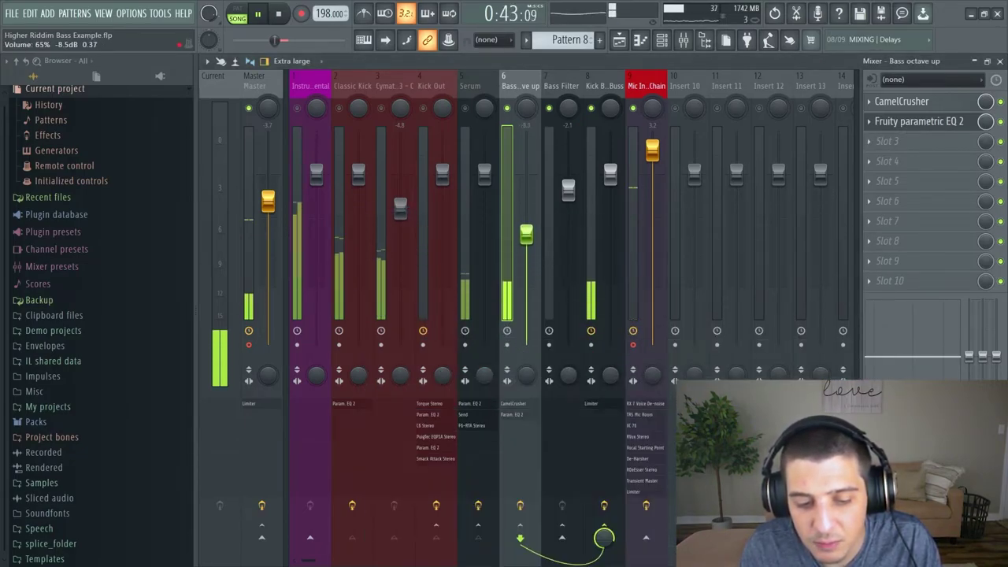
key(space)
Step: Cut the lowest EQ band around 58 Hz and push the Bass octave up fader to about +3.5 dB
click(925, 121)
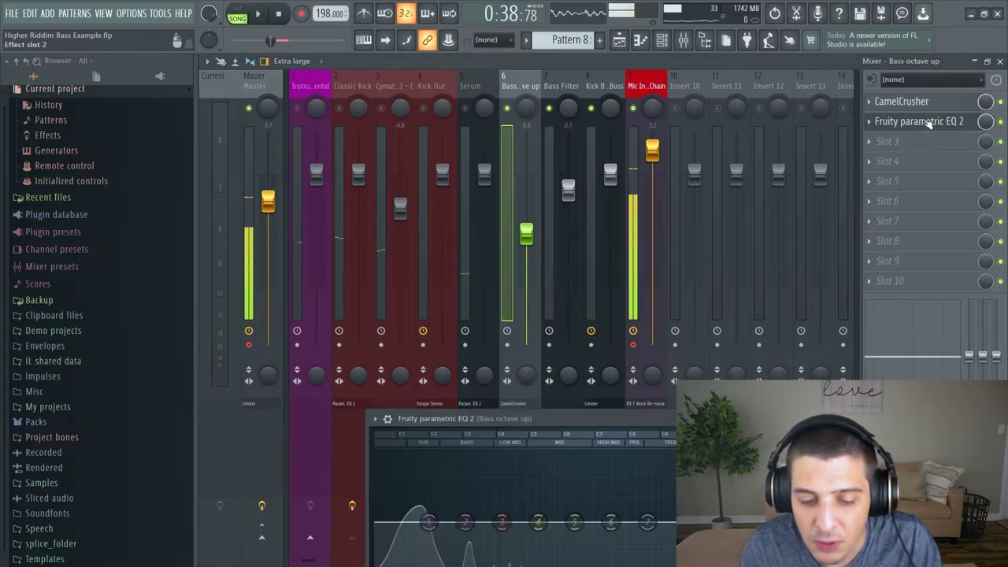
drag(592, 417, 660, 229)
drag(513, 333, 540, 405)
key(space)
click(543, 95)
drag(526, 259, 542, 153)
key(space)
key(space)
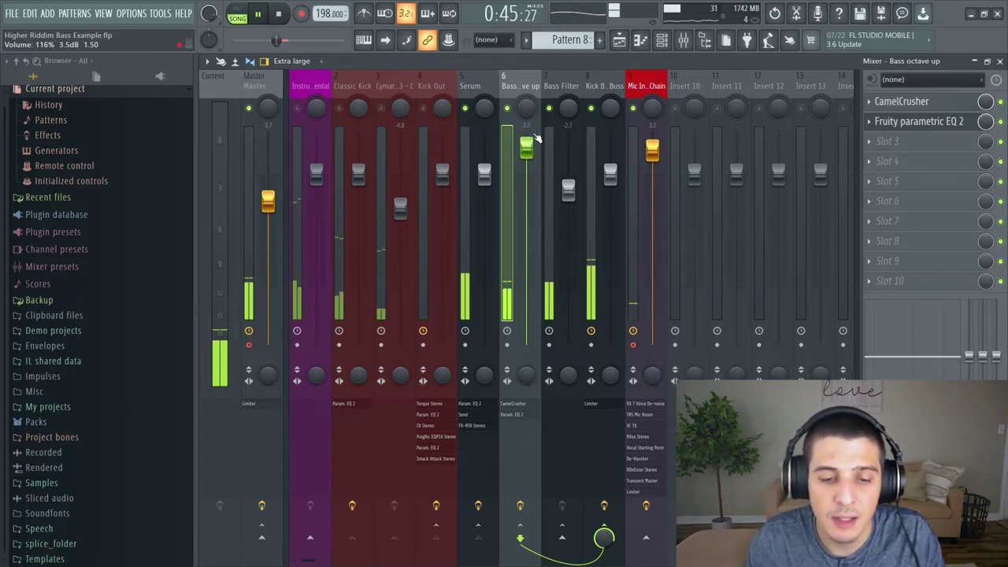
key(space)
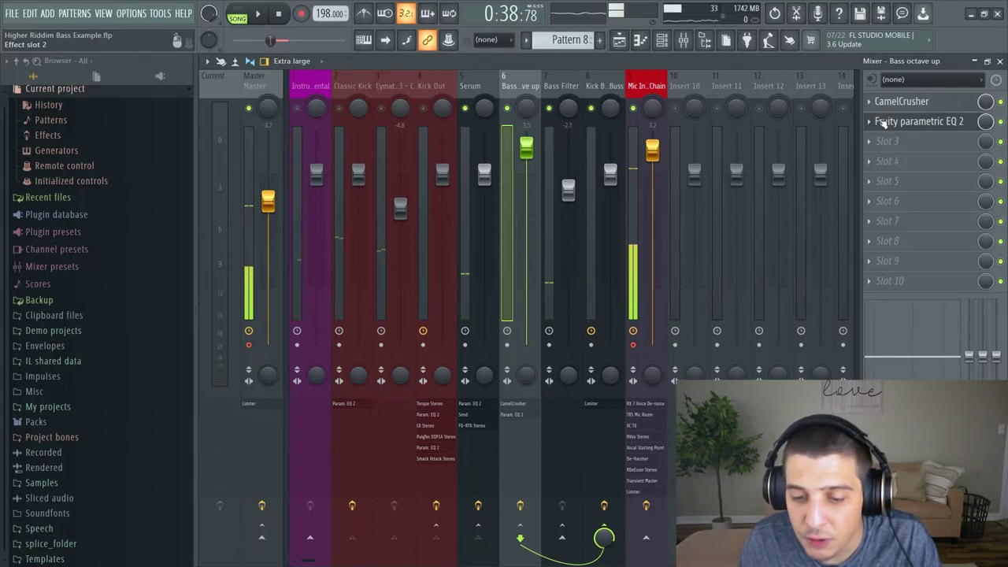
Step: Inspect CamelCrusher's options and editor on the Bass octave up channel
click(876, 103)
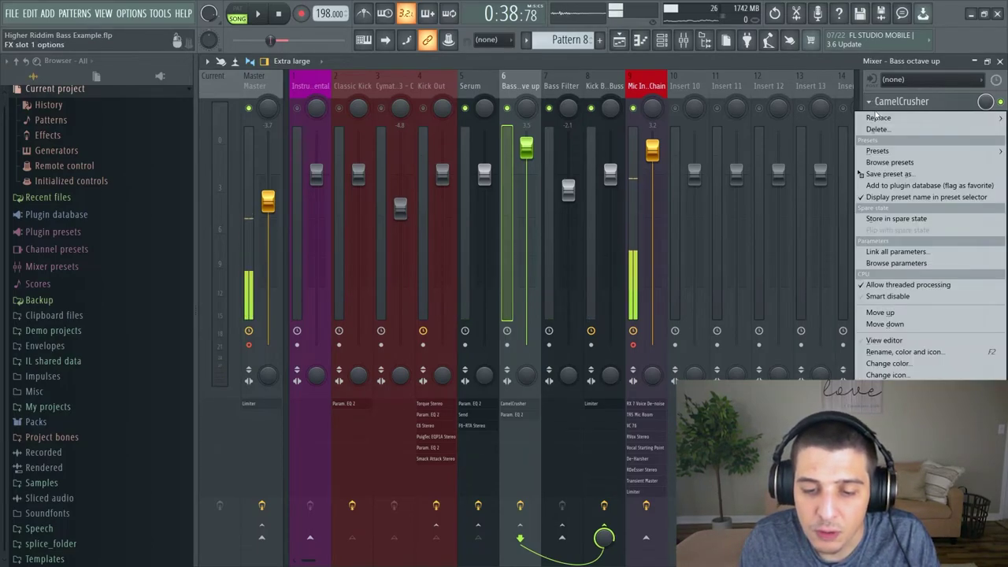
mouse_move(881, 117)
key(Escape)
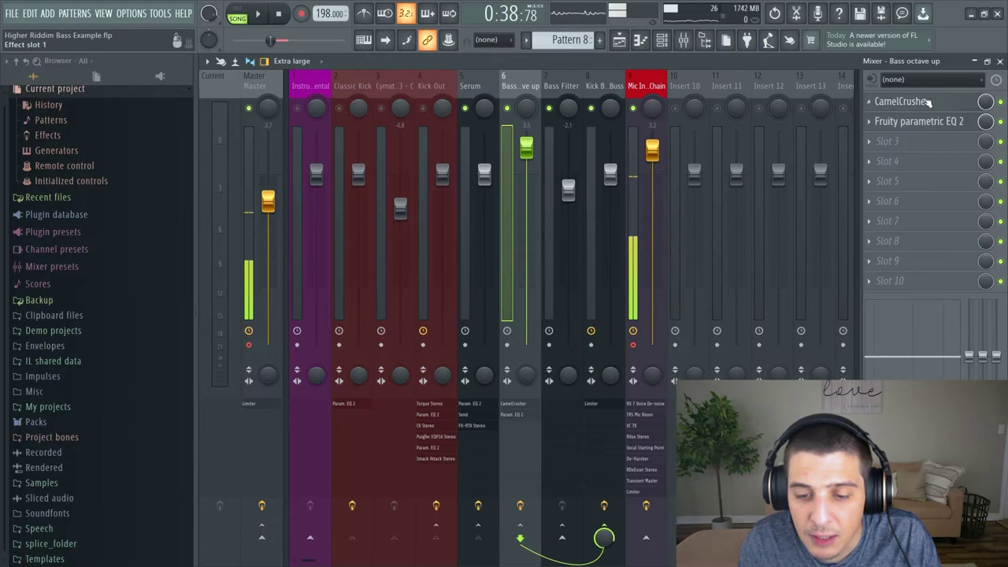
click(902, 101)
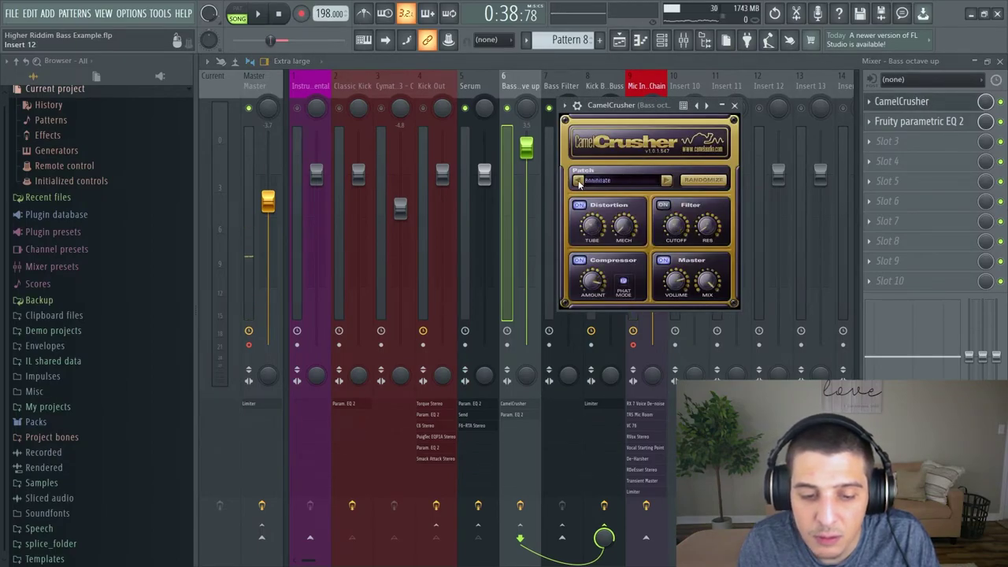
click(734, 105)
Step: Delete the parametric EQ from Bass octave up and lower its fader to about -14 dB
click(868, 121)
click(875, 149)
click(587, 329)
drag(526, 149, 526, 269)
key(space)
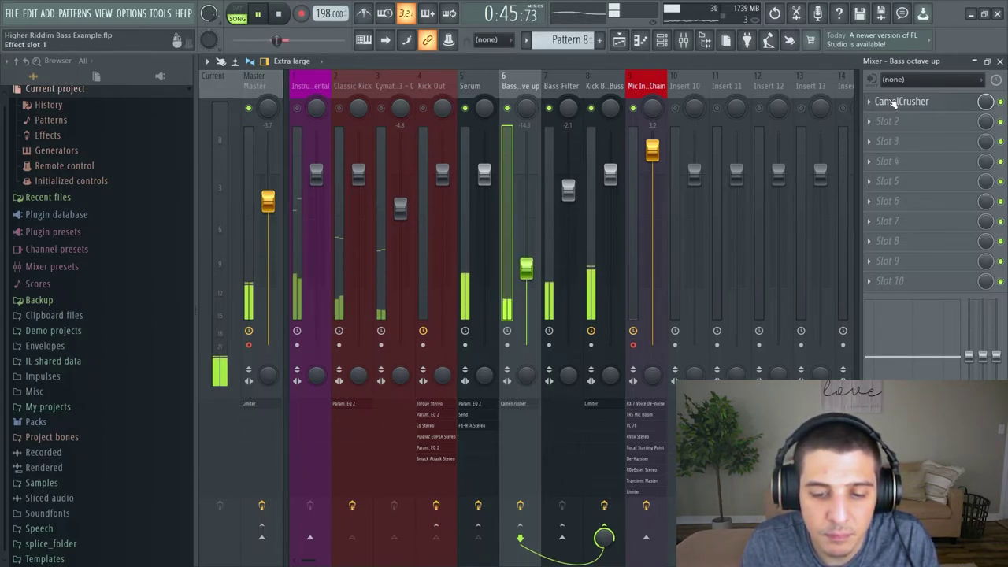
key(space)
click(492, 81)
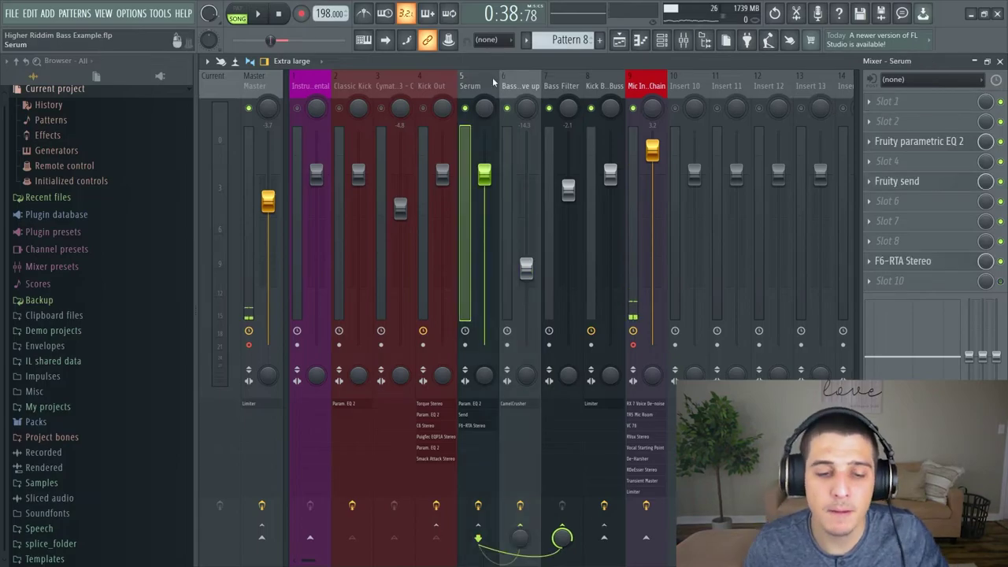